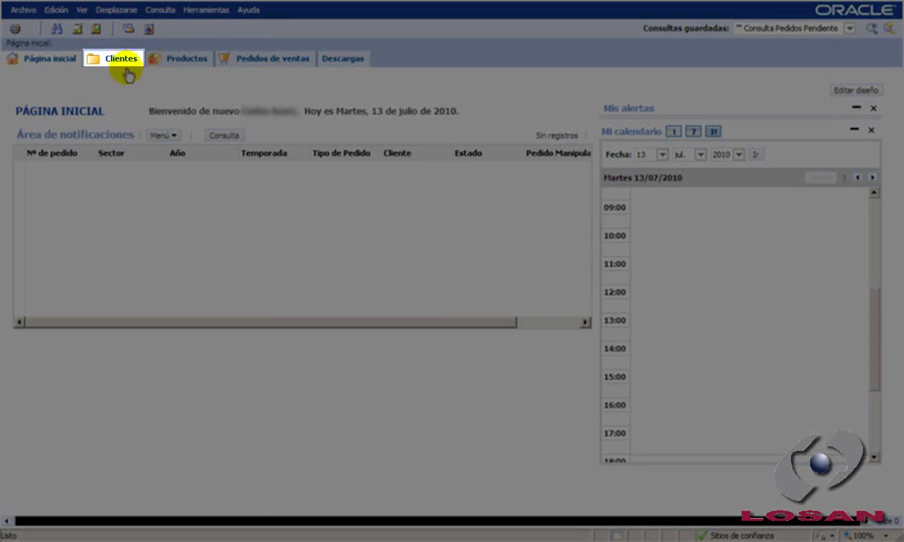
Step: Switch from the home page to the Clientes list
{"action": "left_click", "coordinate": [121, 60]}
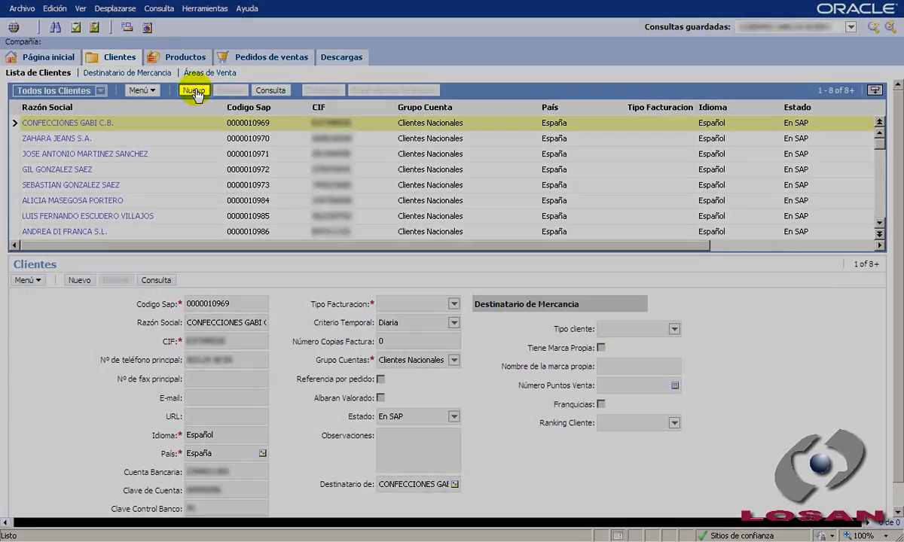
Step: Create a new blank client record (1-D3V9K) in Lista de Clientes
{"action": "left_click", "coordinate": [195, 90]}
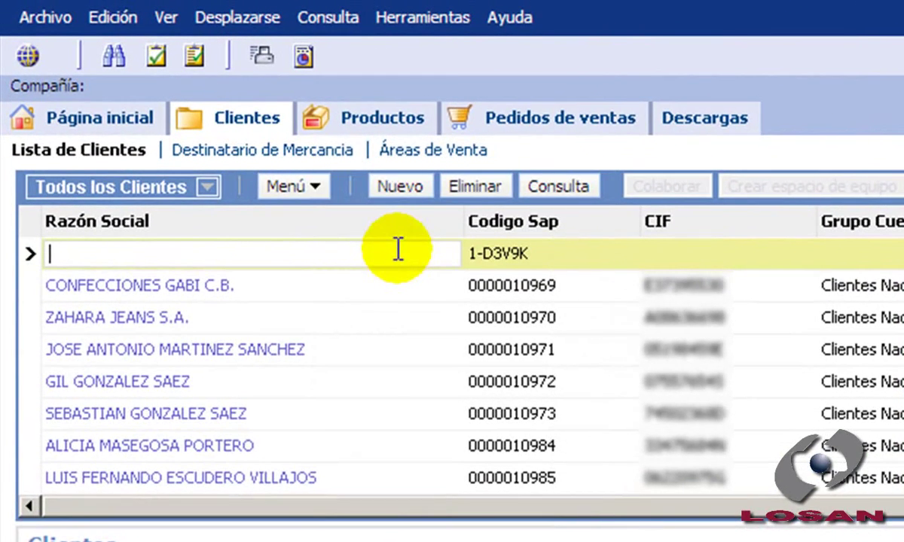
Step: Enter Razón Social '# Cliente Tutorial', the CIF, and Grupo Cuentas Clientes Nacionales
{"action": "type", "text": "# t"}
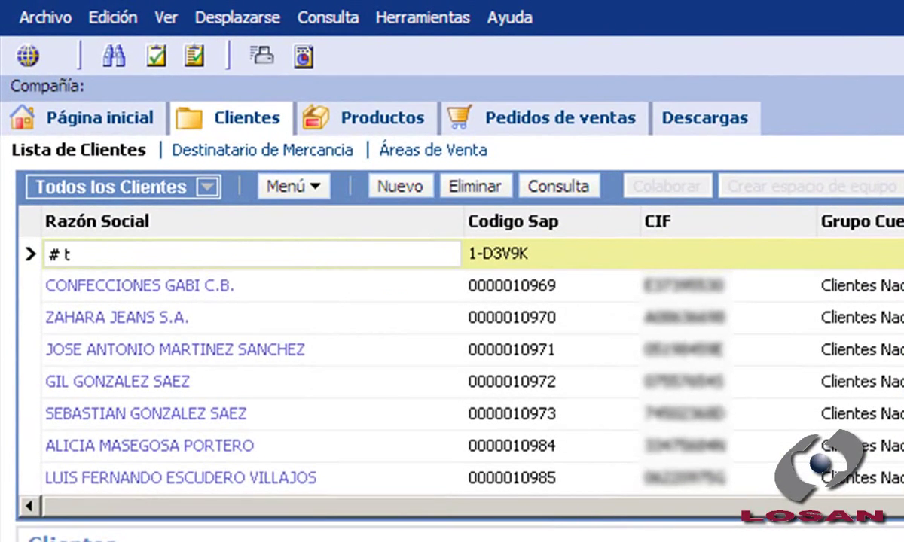
{"action": "key", "text": "BackSpace"}
{"action": "key", "text": "BackSpace"}
{"action": "type", "text": "Cliente Tuto"}
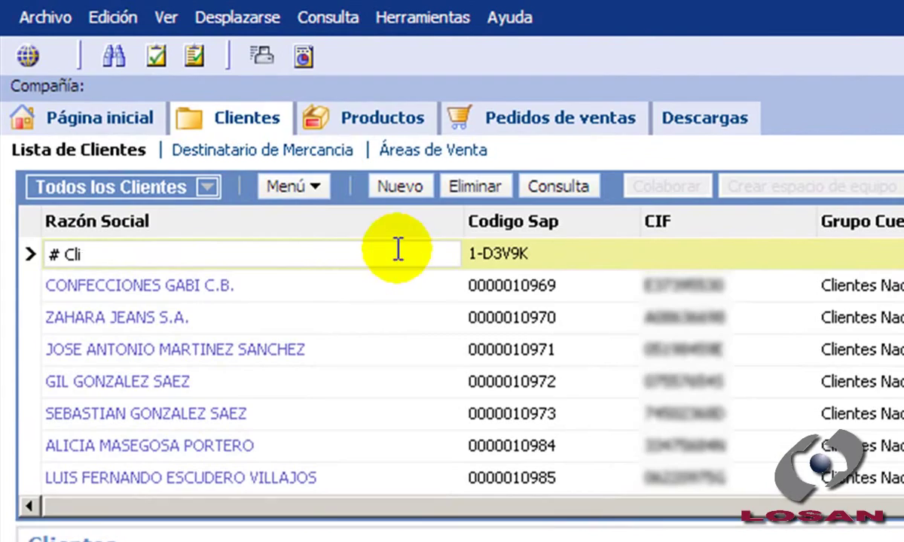
{"action": "type", "text": "rial"}
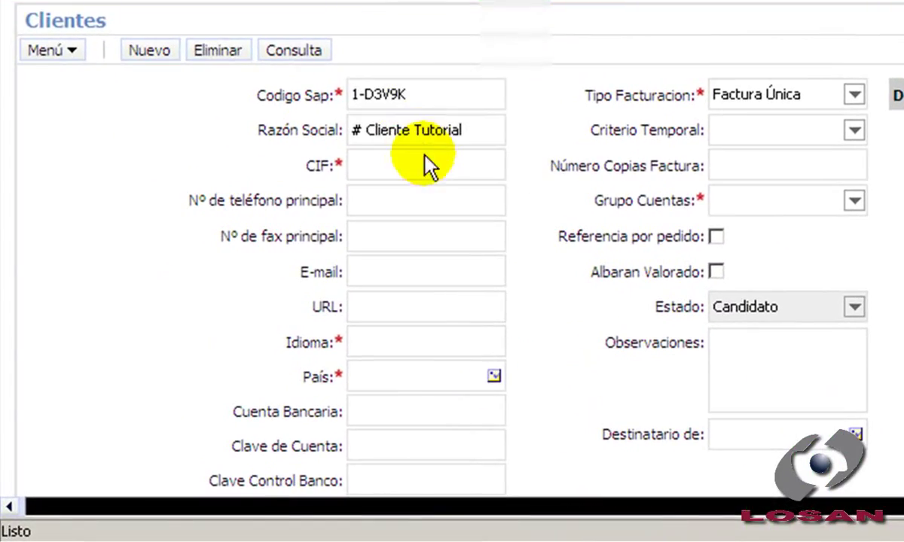
{"action": "left_click", "coordinate": [359, 217]}
{"action": "type", "text": "12345678A"}
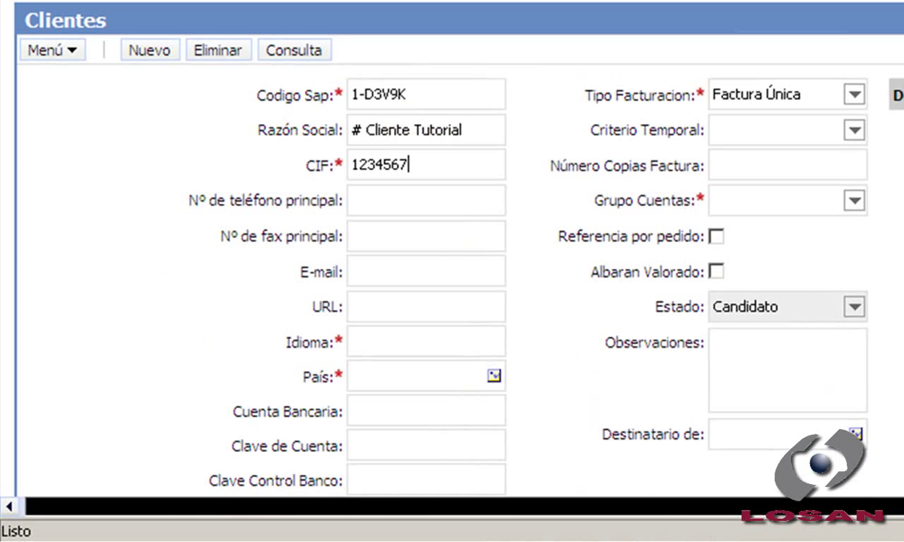
{"action": "left_click", "coordinate": [855, 201]}
{"action": "left_click", "coordinate": [784, 239]}
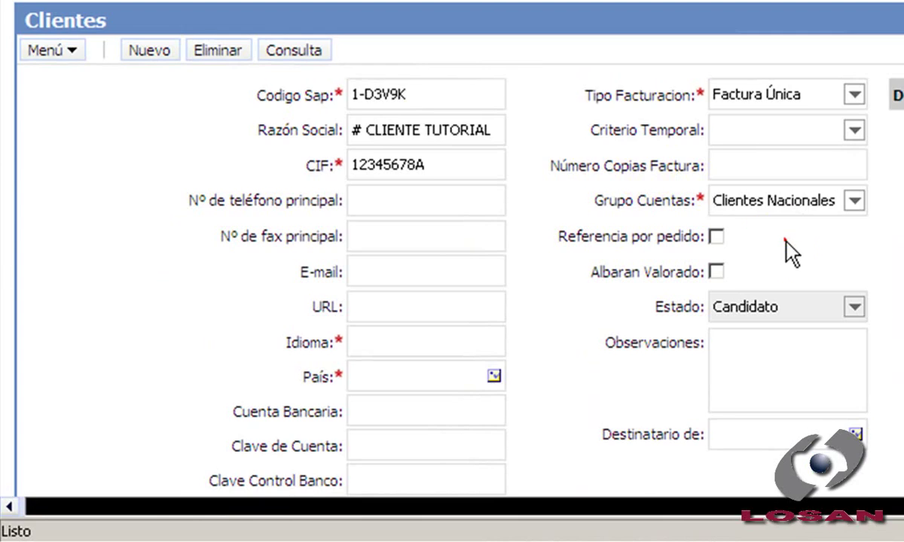
{"action": "left_click", "coordinate": [785, 241]}
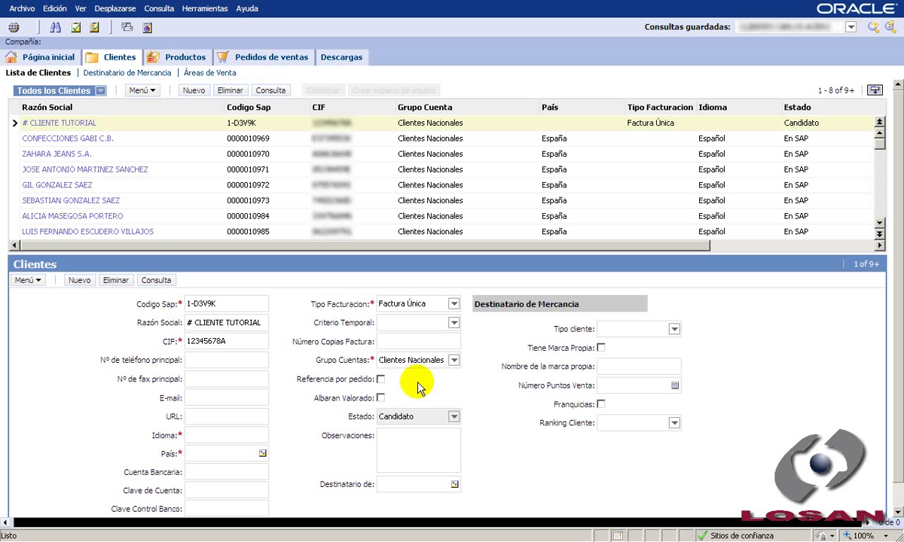
Step: Try saving the record, dismiss the missing-country warning, and set País to España
{"action": "left_click", "coordinate": [30, 280]}
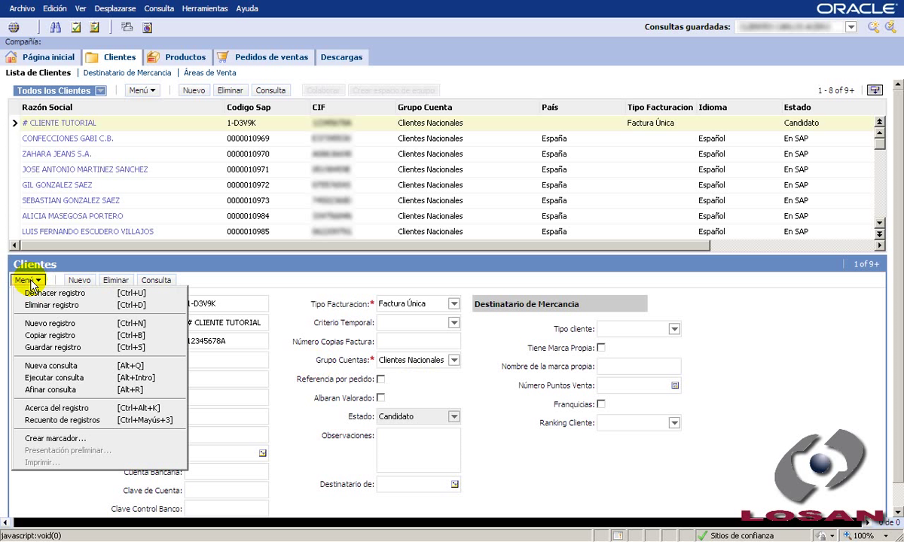
{"action": "left_click", "coordinate": [97, 347]}
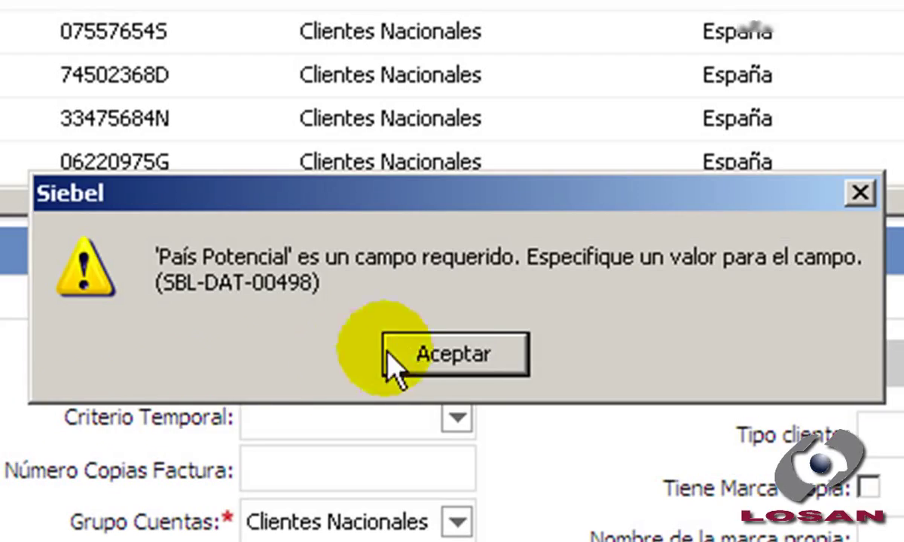
{"action": "left_click", "coordinate": [467, 355]}
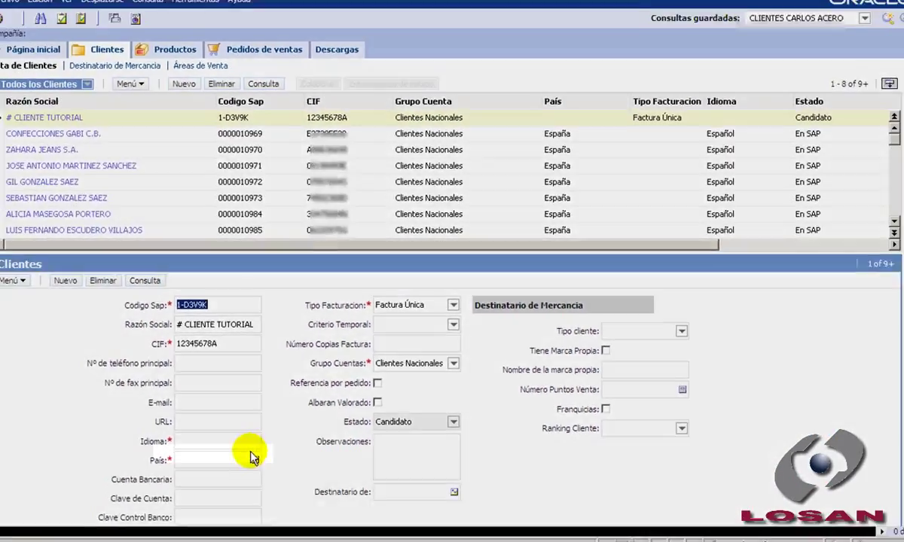
{"action": "left_click", "coordinate": [229, 452]}
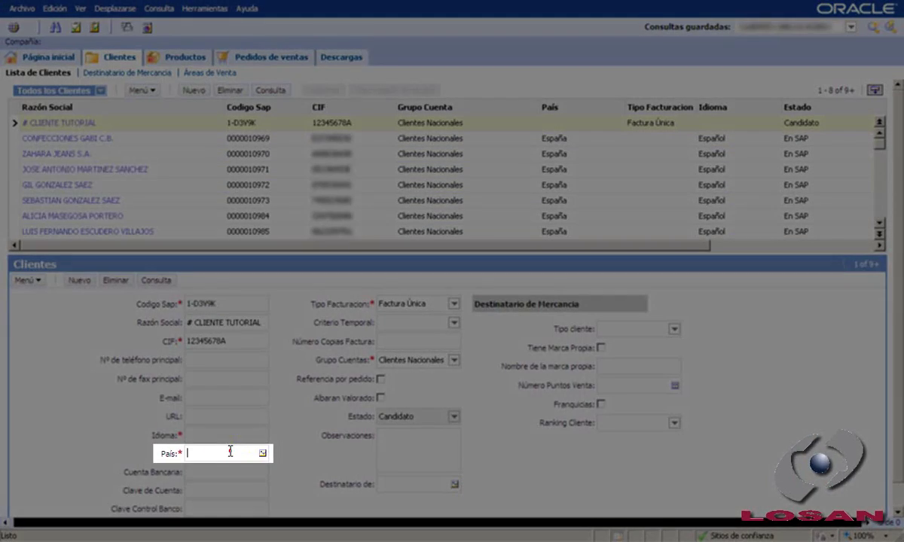
{"action": "type", "text": "España"}
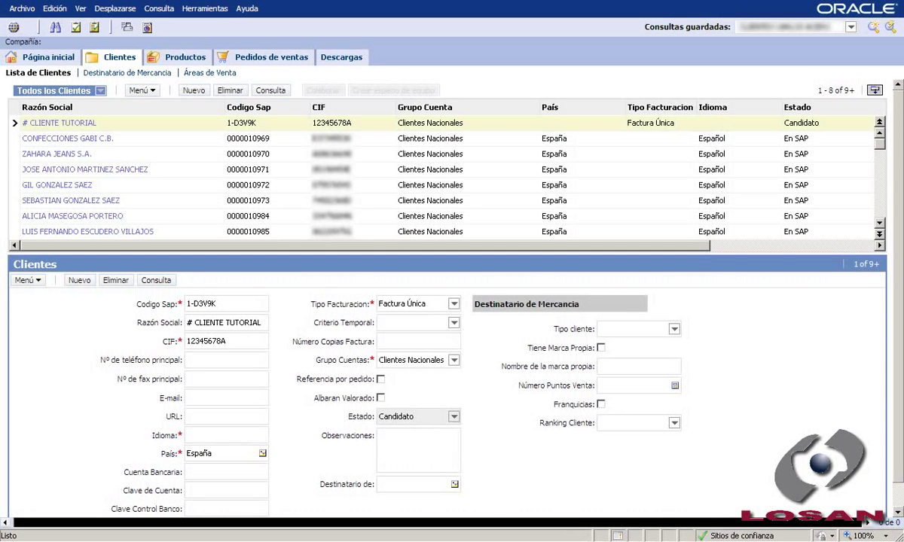
Step: Clear the missing-language warning, set Idioma to ESN, and save the client with Ctrl+S
{"action": "left_click", "coordinate": [30, 280]}
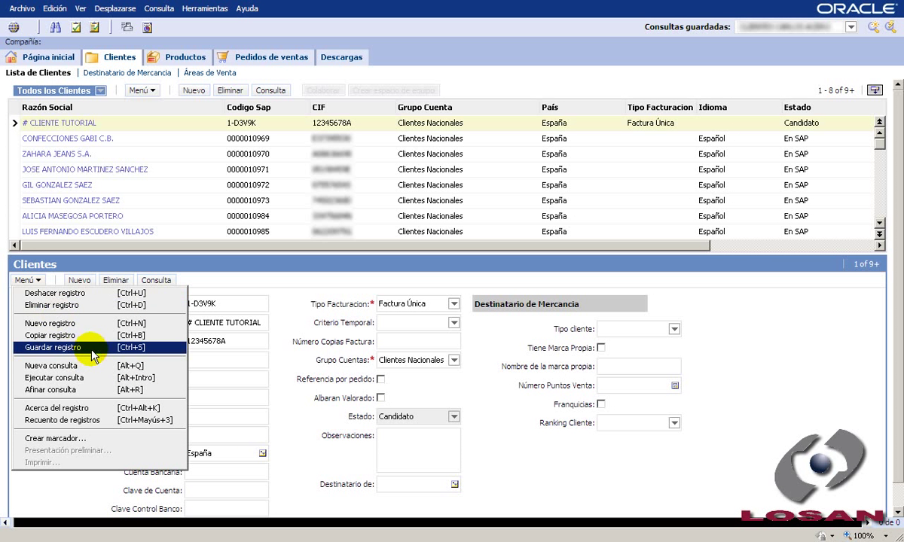
{"action": "left_click", "coordinate": [90, 346]}
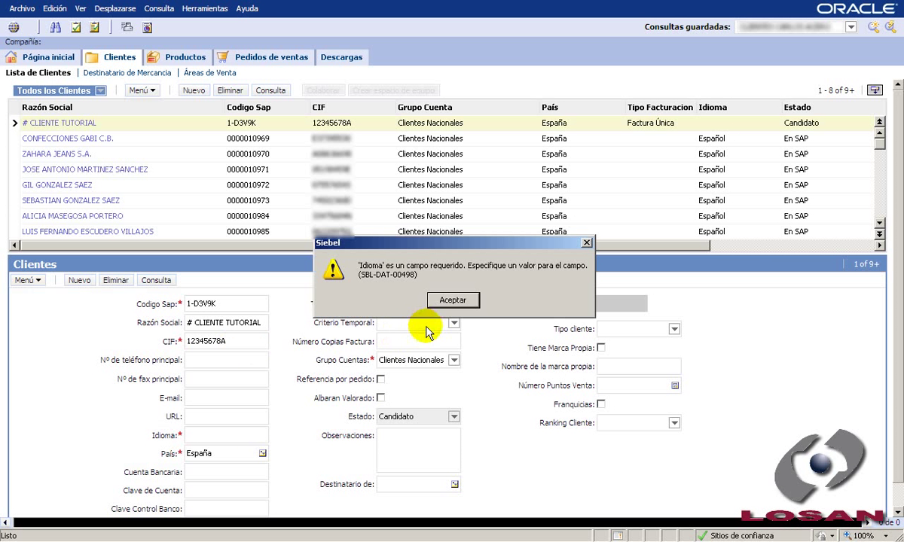
{"action": "left_click", "coordinate": [452, 301]}
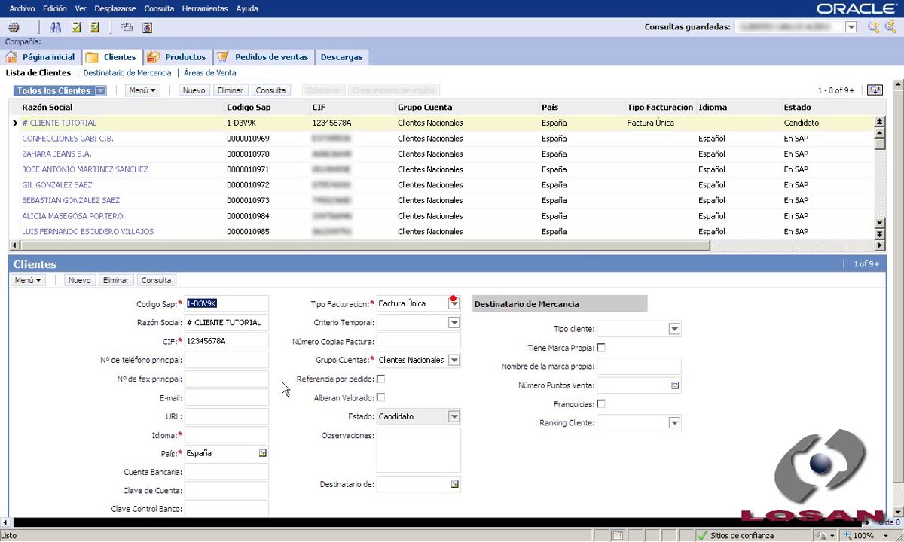
{"action": "left_click", "coordinate": [239, 433]}
{"action": "type", "text": "ESN"}
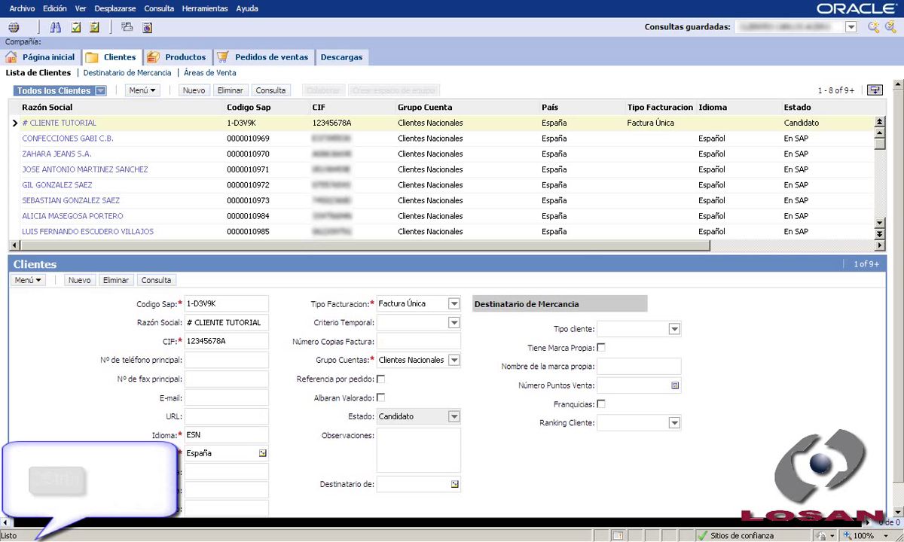
{"action": "key", "text": "ctrl"}
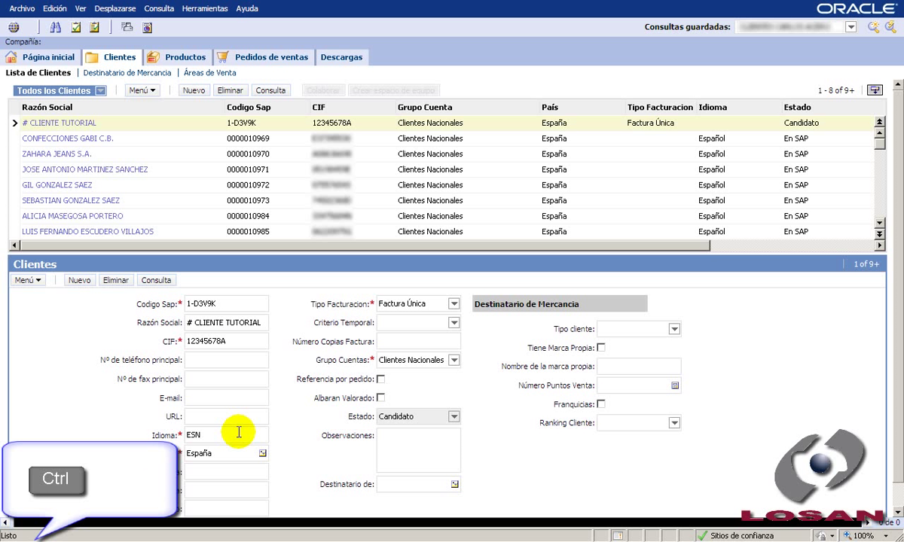
{"action": "key", "text": "ctrl+s"}
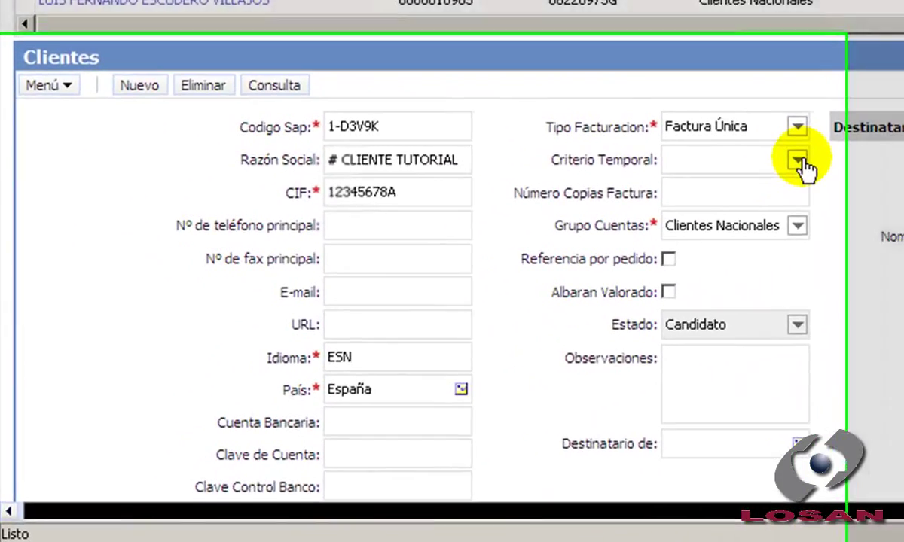
Step: Set Criterio Temporal to Mensual 30, invoice copies to 2, and tick Albaran Valorado
{"action": "left_click", "coordinate": [453, 322]}
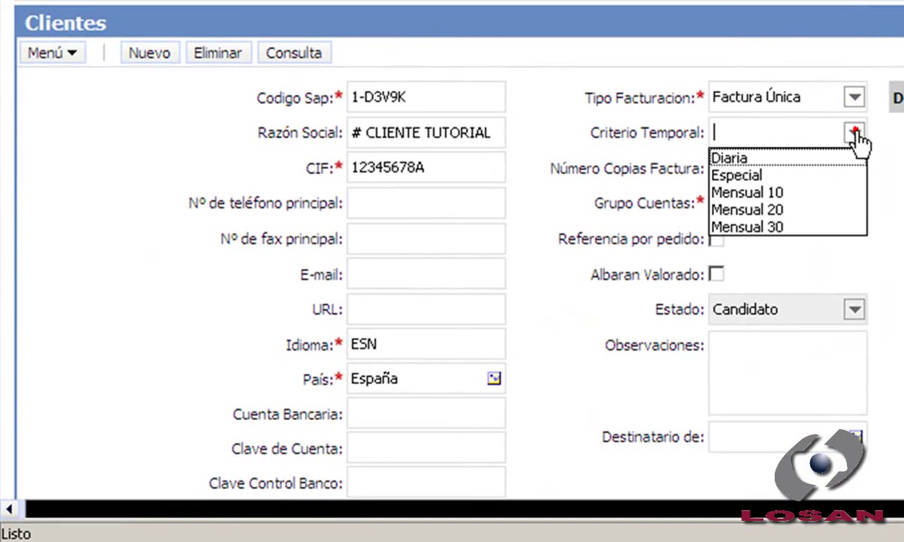
{"action": "left_click", "coordinate": [753, 227]}
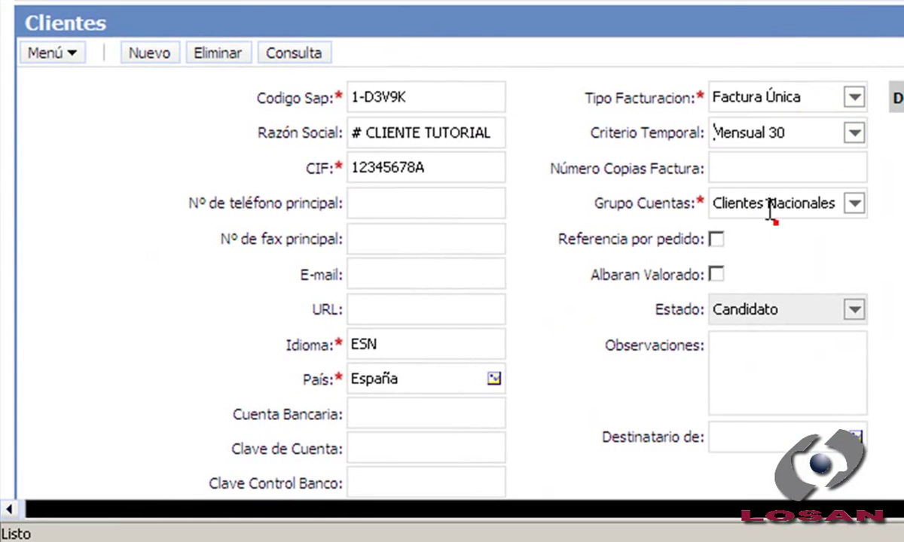
{"action": "left_click", "coordinate": [738, 170]}
{"action": "type", "text": "2"}
{"action": "left_click", "coordinate": [716, 274]}
Step: Add the note 'Pago mediante Tranferencia Anticipada' and fill in the main phone and e-mail
{"action": "left_click", "coordinate": [755, 367]}
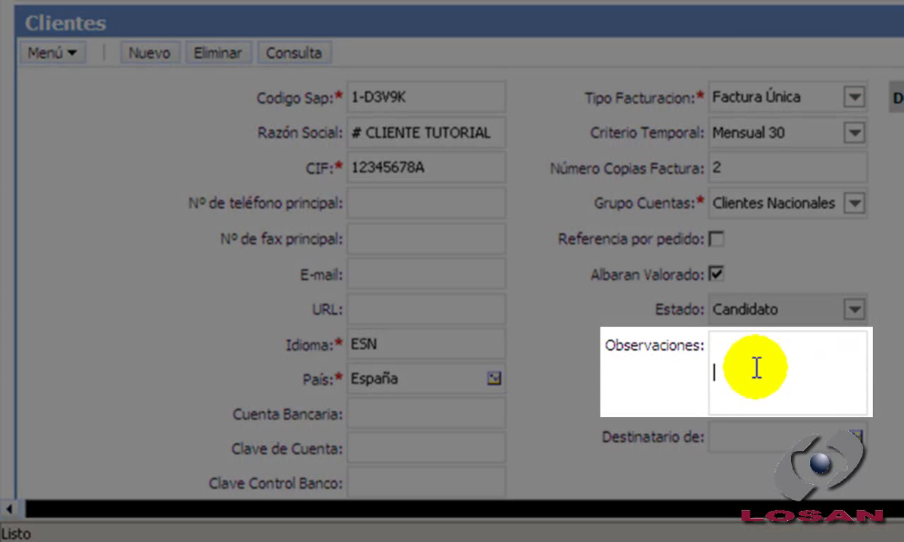
{"action": "type", "text": "Pago median"}
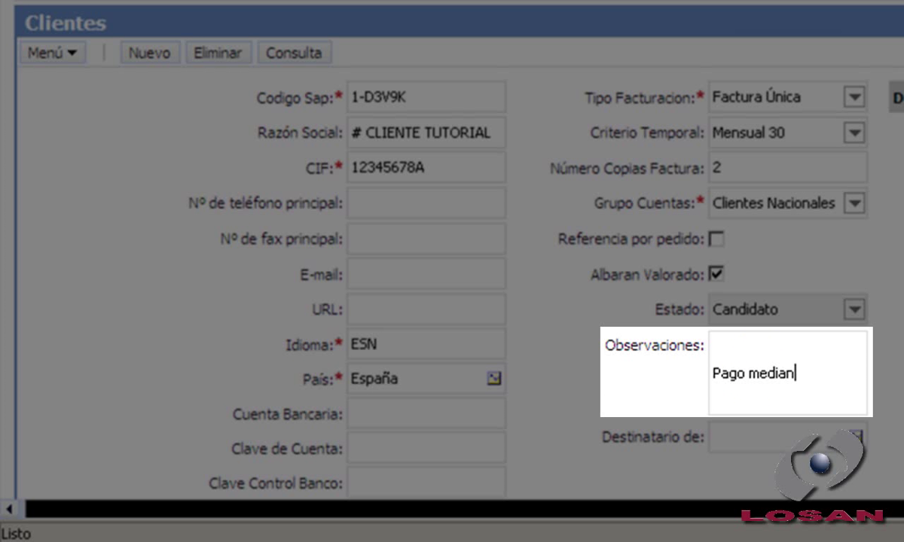
{"action": "type", "text": "te Tranferencia"}
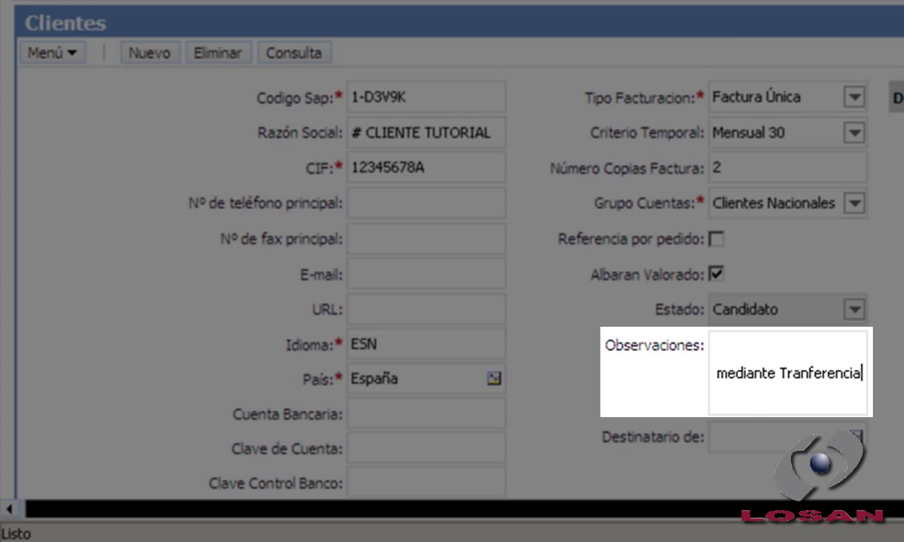
{"action": "type", "text": " Anticipa"}
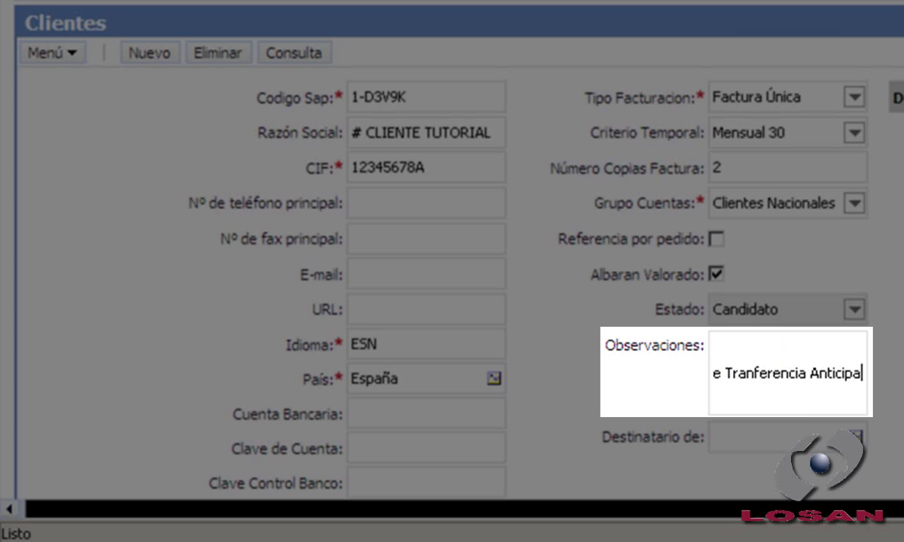
{"action": "type", "text": "da"}
{"action": "left_click", "coordinate": [393, 202]}
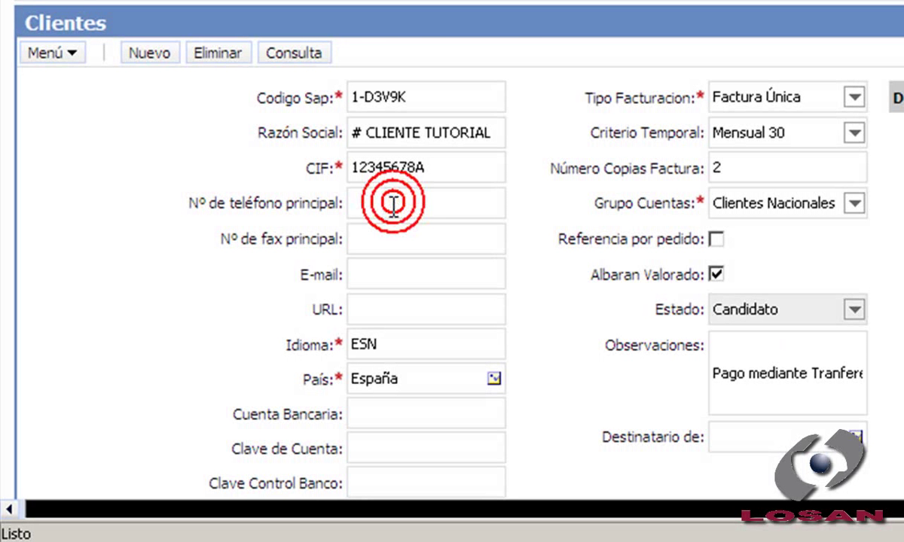
{"action": "type", "text": "97800"}
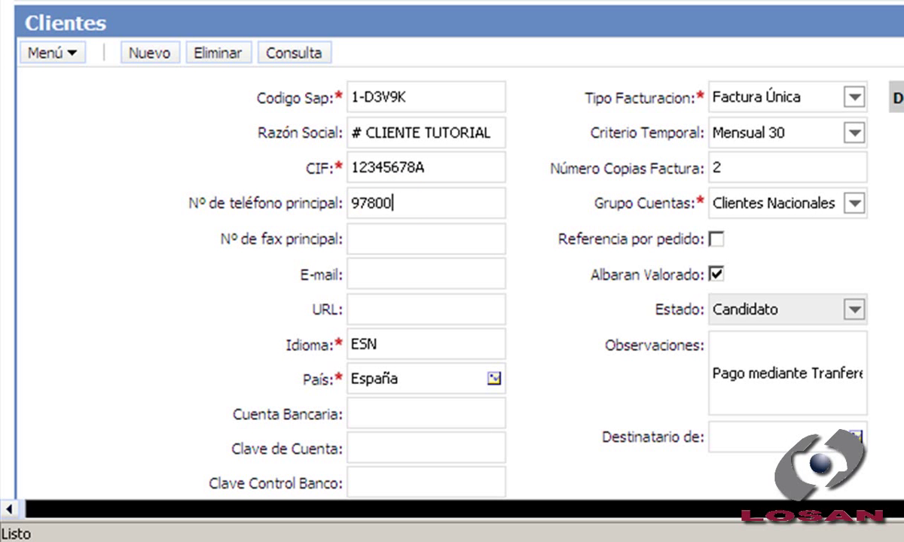
{"action": "type", "text": "0000"}
{"action": "left_click", "coordinate": [400, 277]}
{"action": "type", "text": "cliente"}
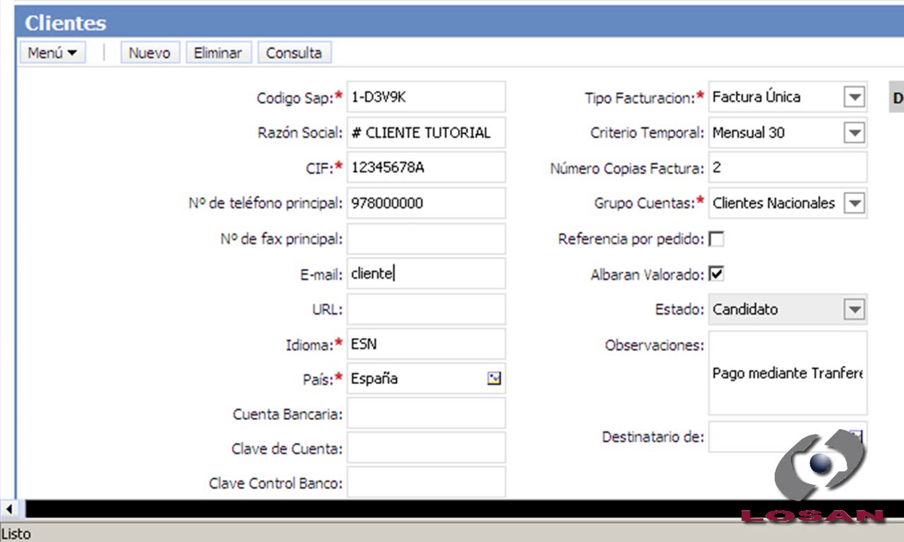
{"action": "type", "text": "@empr"}
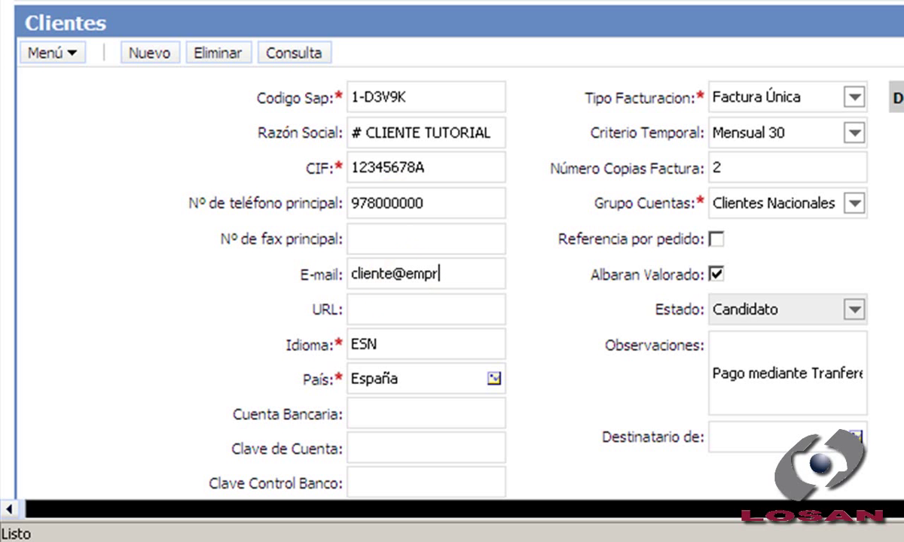
{"action": "type", "text": "esa.com"}
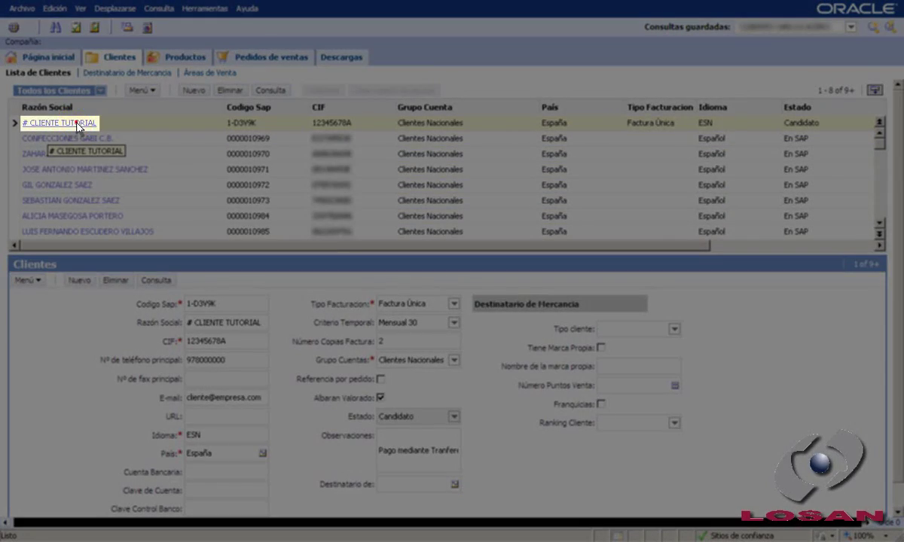
Step: Open # CLIENTE TUTORIAL and start a new address: Calle Mayor 1, Alcañiz
{"action": "left_click", "coordinate": [76, 122]}
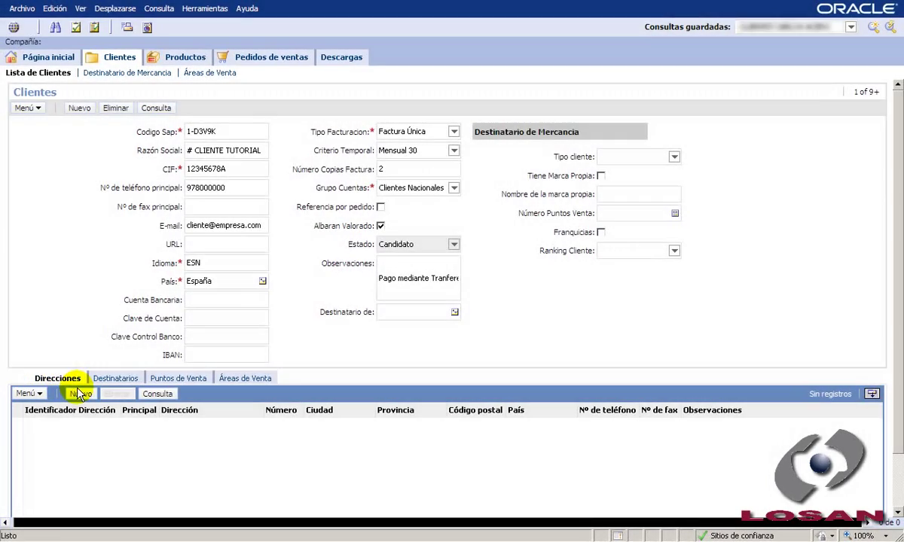
{"action": "left_click", "coordinate": [80, 395]}
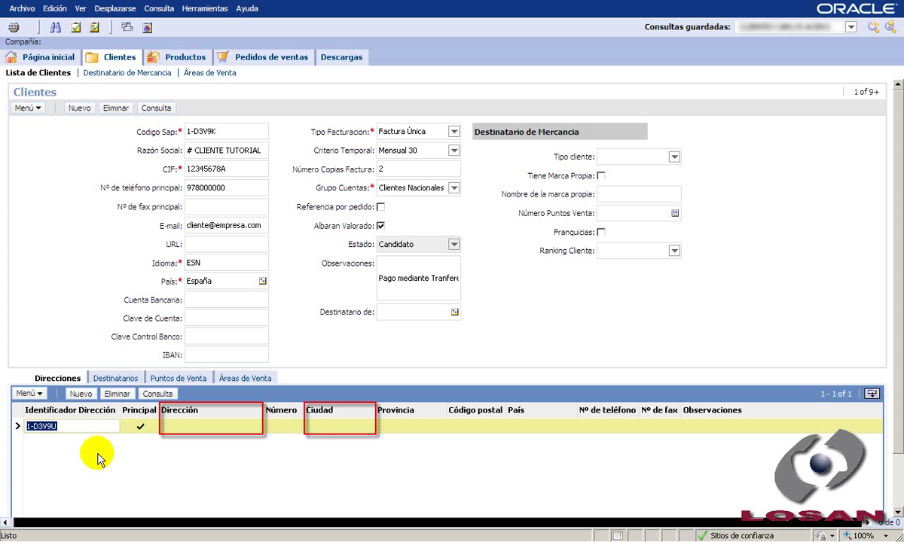
{"action": "key", "text": "Tab"}
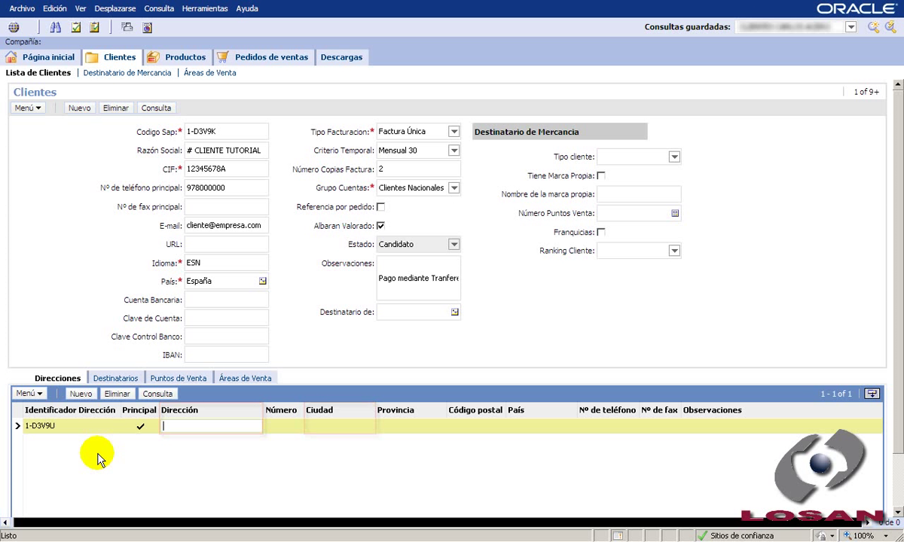
{"action": "type", "text": "Cal"}
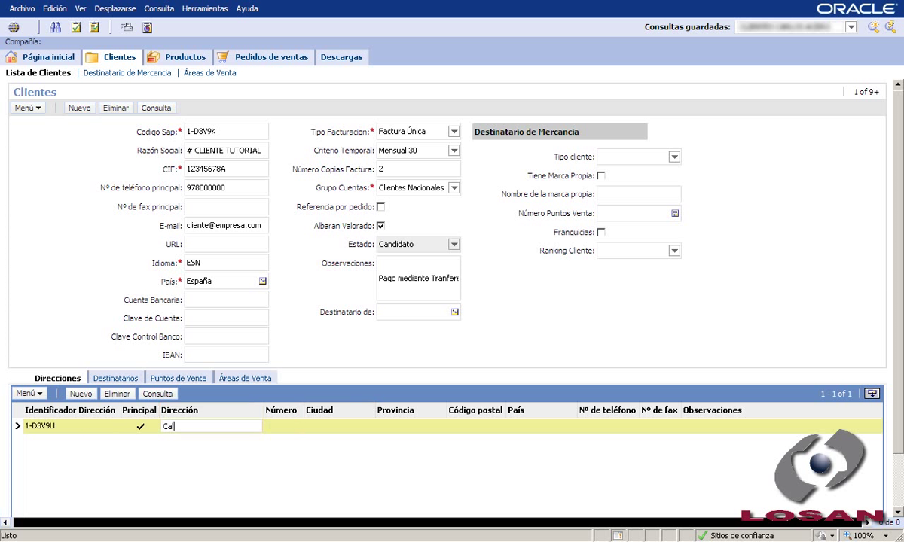
{"action": "type", "text": "le Mayor"}
{"action": "key", "text": "Tab"}
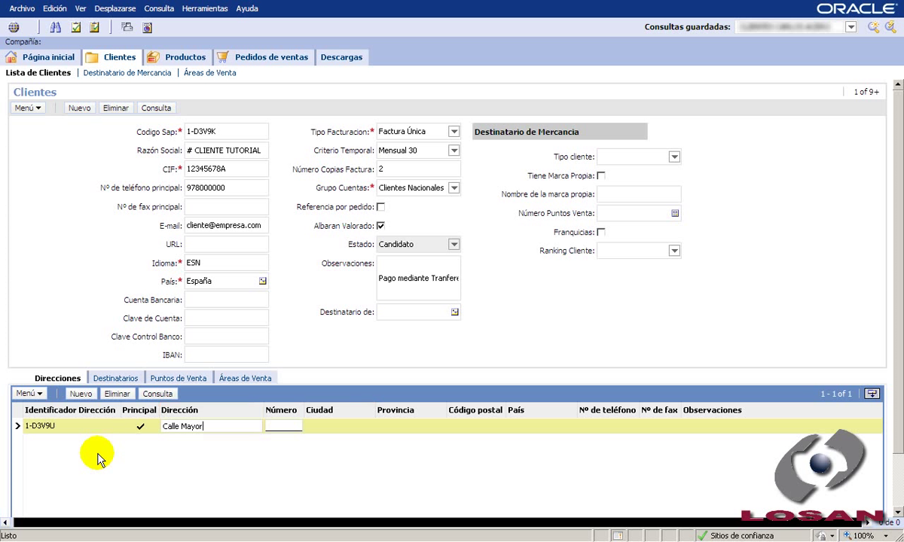
{"action": "type", "text": "1"}
{"action": "key", "text": "Tab"}
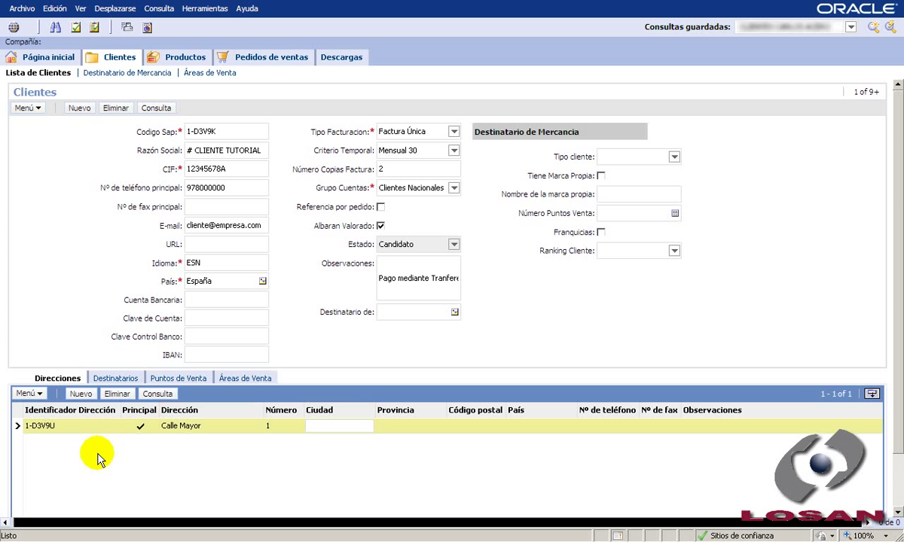
{"action": "type", "text": "Alcañiz"}
{"action": "key", "text": "Tab"}
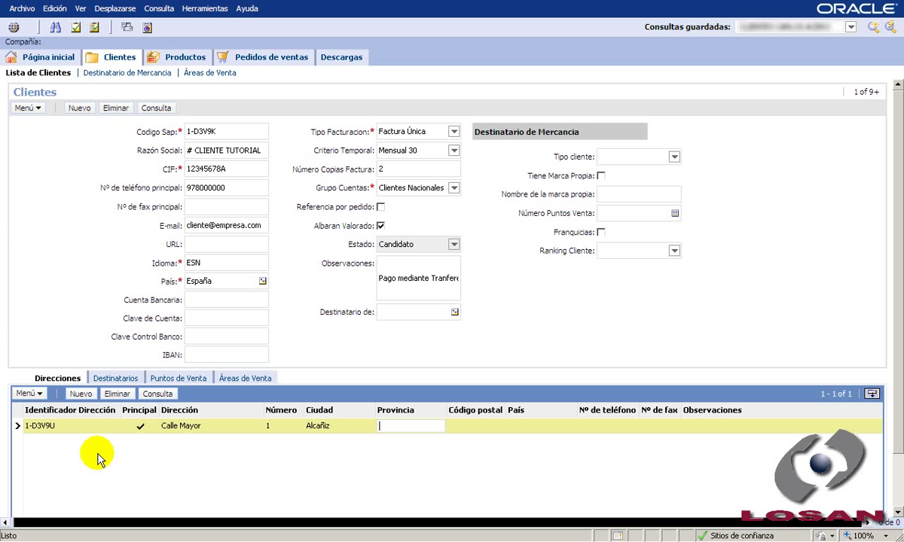
Step: Complete the address with Teruel, 44600, España, the phone number and 'Principal', then save it
{"action": "type", "text": "Teruel"}
{"action": "key", "text": "Tab"}
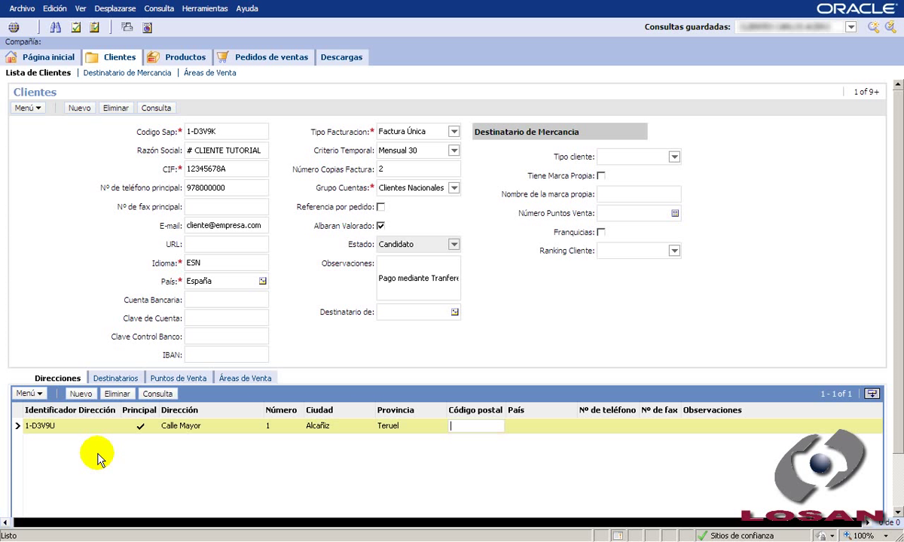
{"action": "type", "text": "44600"}
{"action": "key", "text": "Tab"}
{"action": "type", "text": "España"}
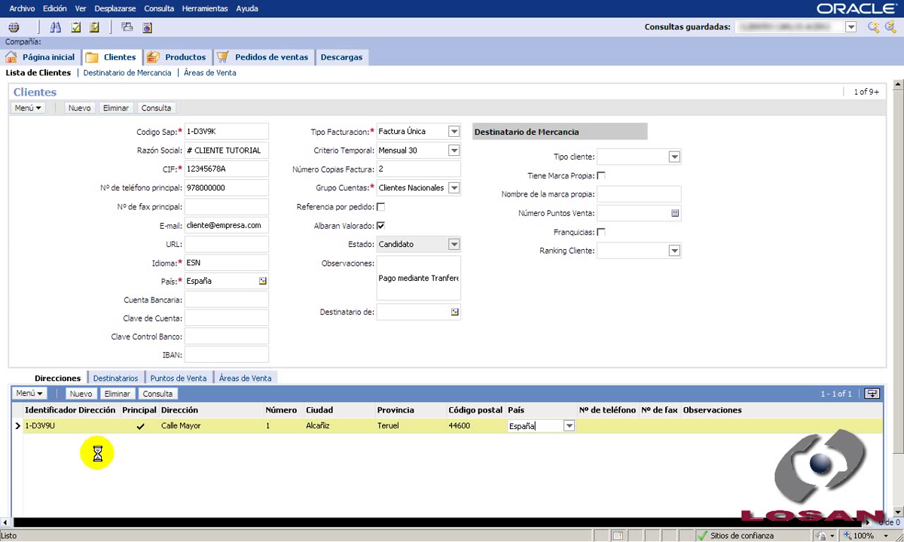
{"action": "key", "text": "Tab"}
{"action": "type", "text": "978"}
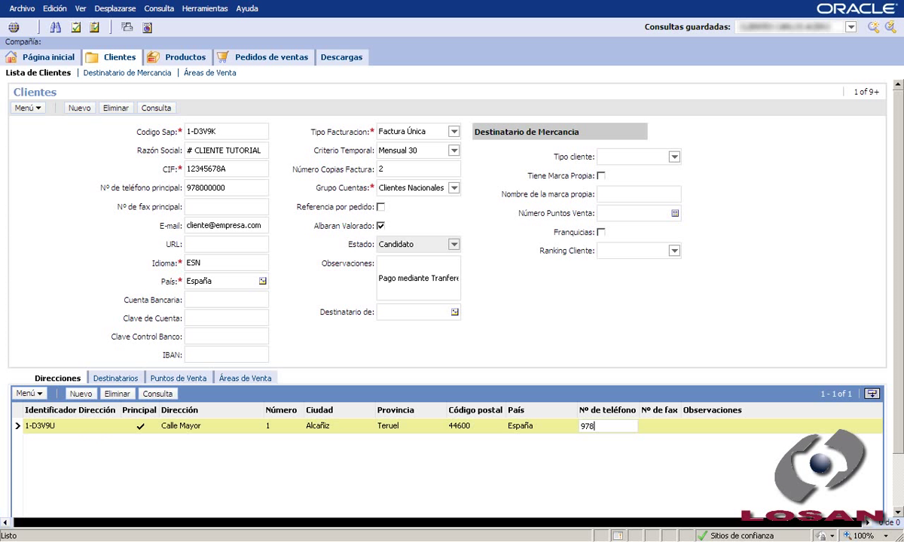
{"action": "type", "text": "000000"}
{"action": "key", "text": "Tab"}
{"action": "key", "text": "Tab"}
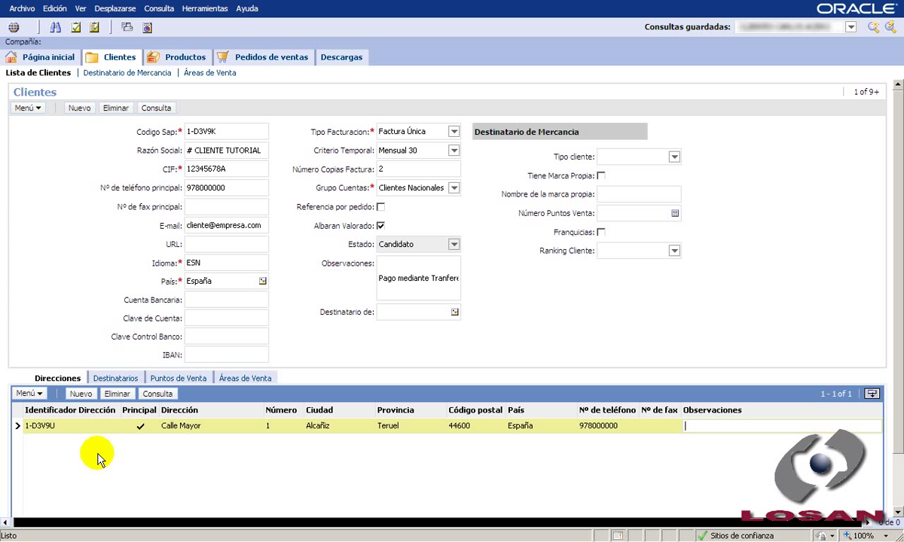
{"action": "type", "text": "Principal"}
{"action": "left_click", "coordinate": [97, 455]}
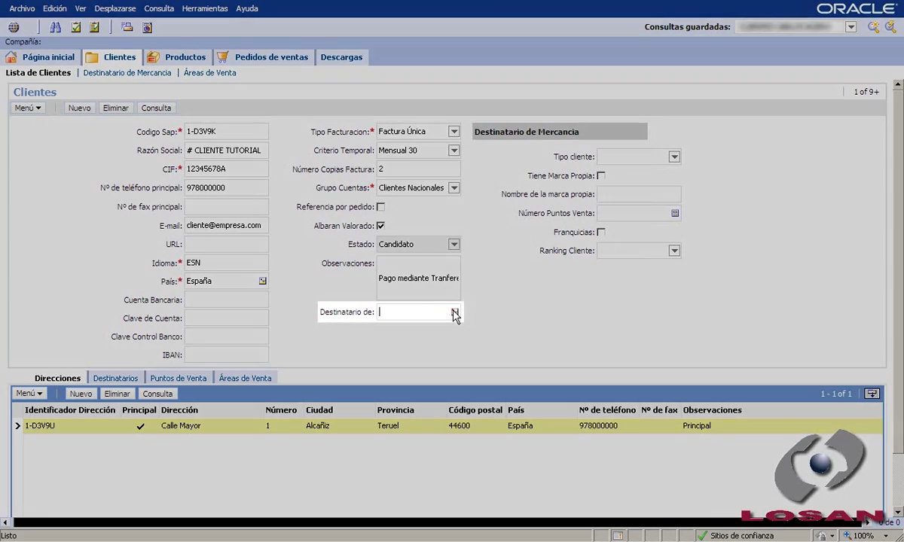
Step: Set Destinatario de to # CLIENTE TUTORIAL via a *tuto search, then open Destinatario de Mercancia
{"action": "left_click", "coordinate": [453, 311]}
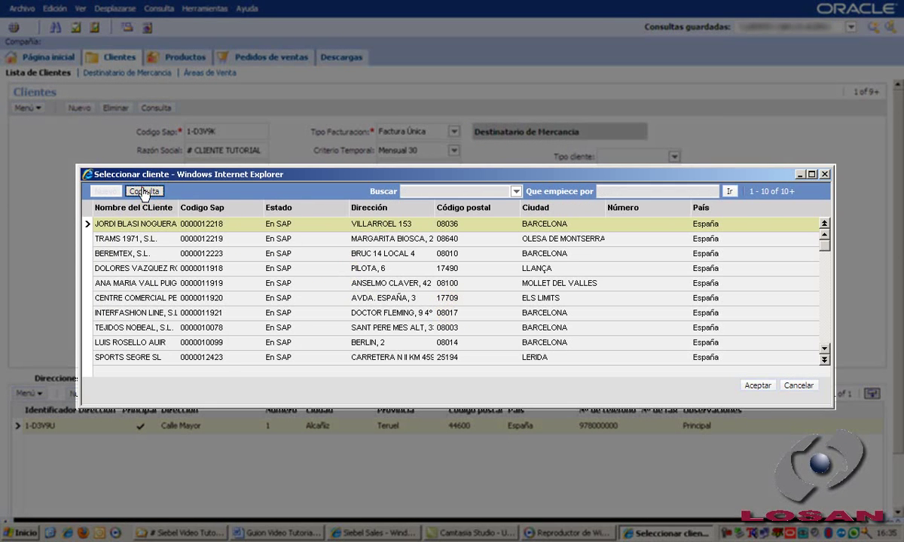
{"action": "left_click", "coordinate": [143, 192]}
{"action": "type", "text": "*tuto*"}
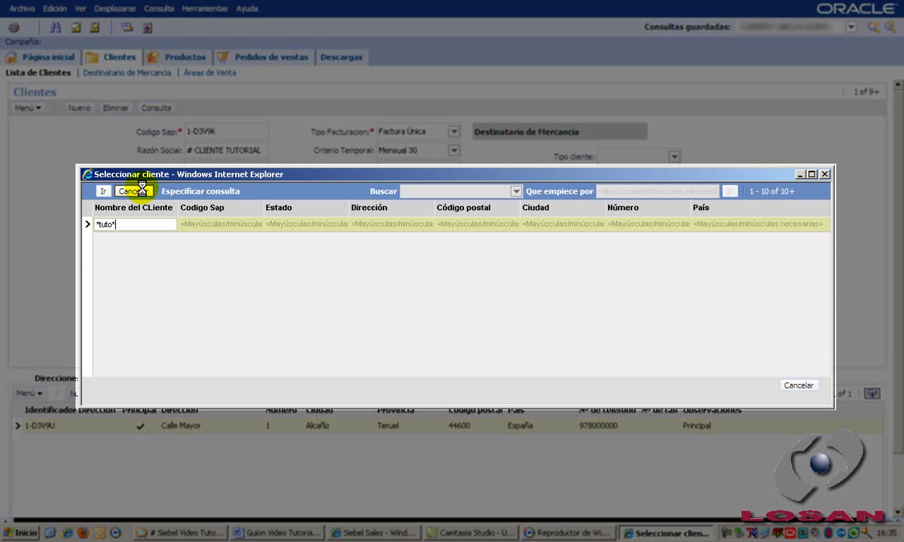
{"action": "key", "text": "Return"}
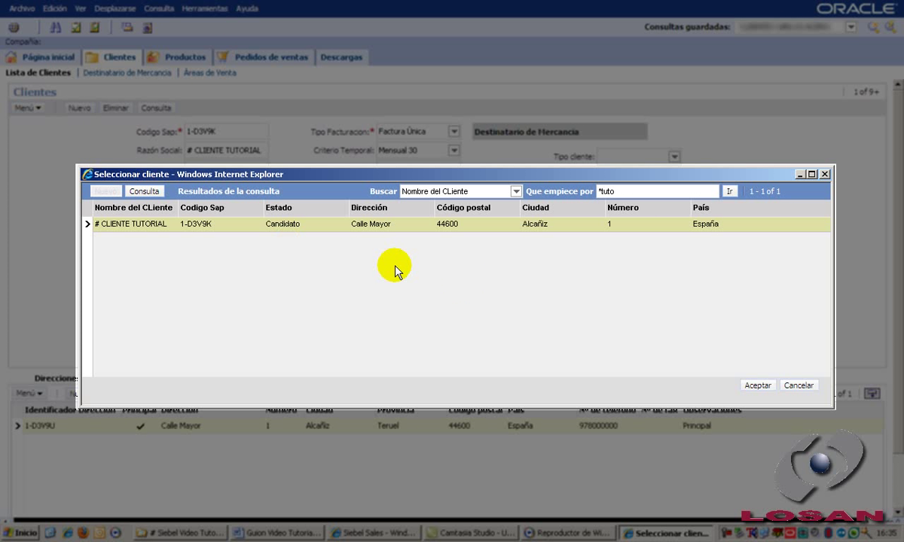
{"action": "left_click", "coordinate": [758, 386]}
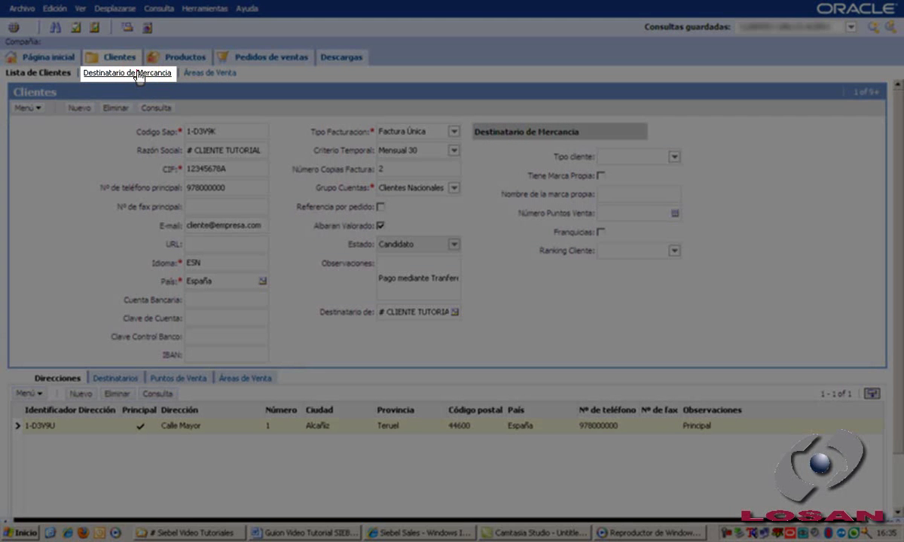
{"action": "left_click", "coordinate": [136, 77]}
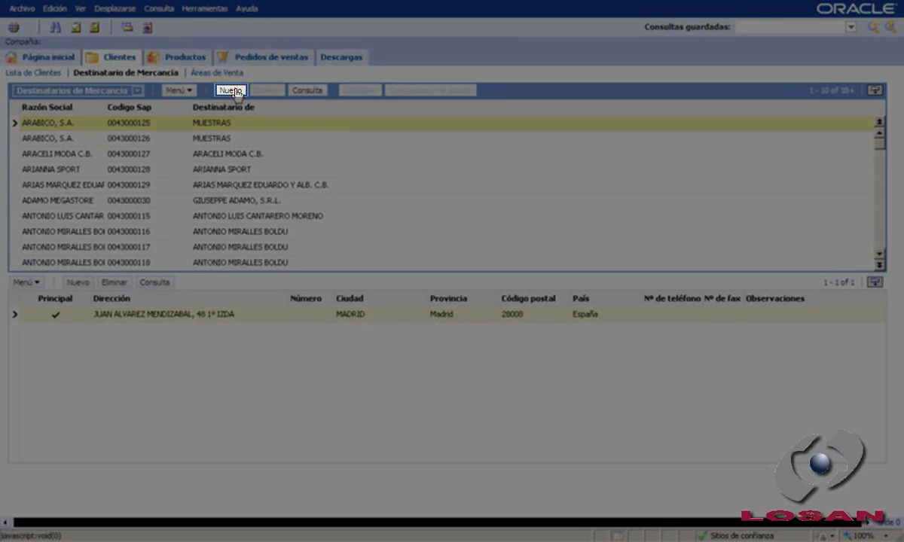
Step: Create a new shipping recipient named '# Destinatario Tutorial' and open its Destinatario de chooser
{"action": "left_click", "coordinate": [231, 90]}
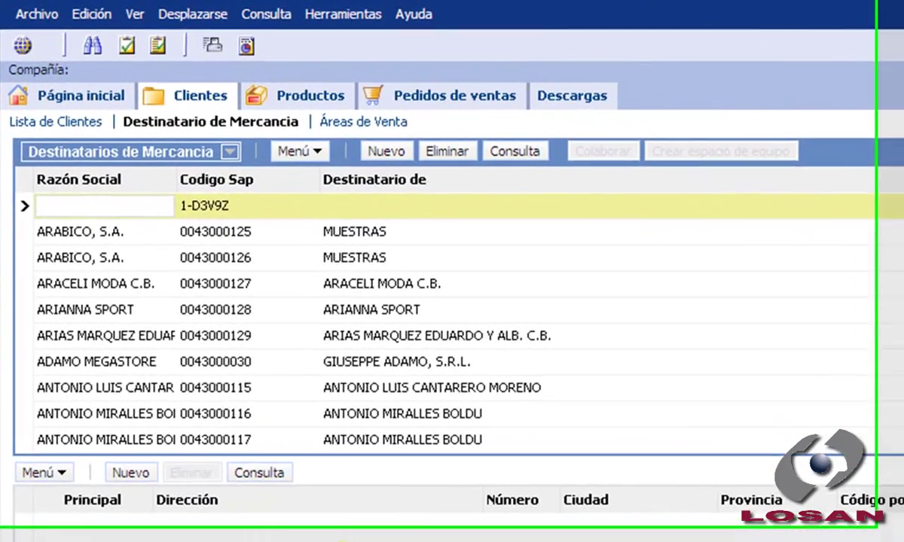
{"action": "type", "text": "#"}
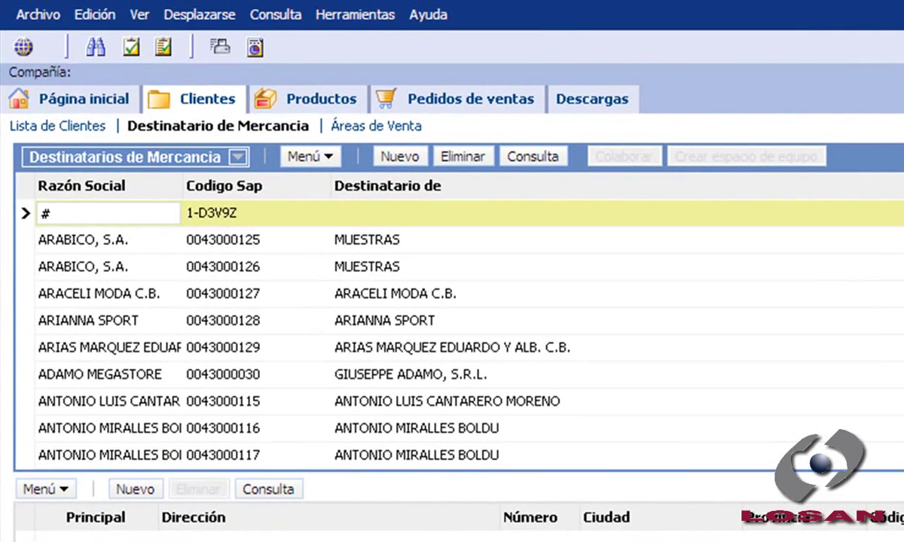
{"action": "type", "text": " Destinatario"}
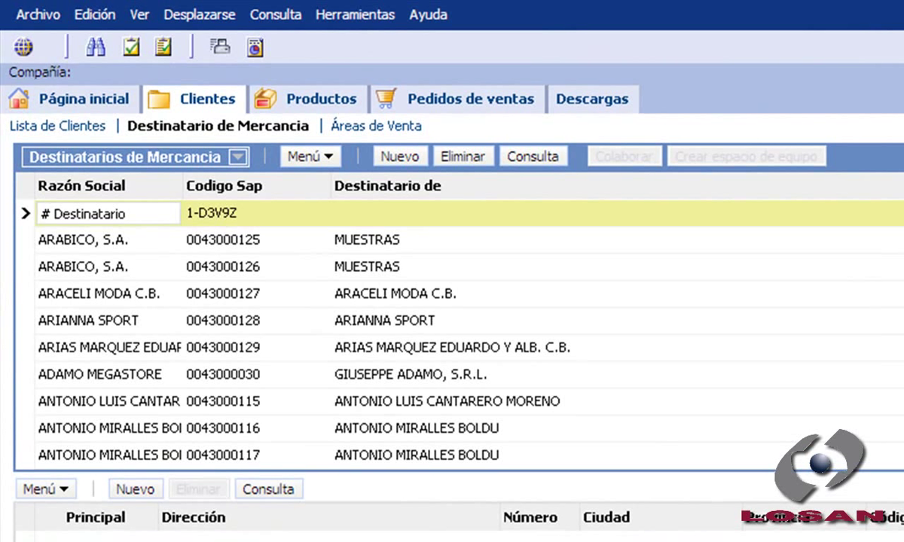
{"action": "type", "text": " Tutporial"}
{"action": "key", "text": "Tab"}
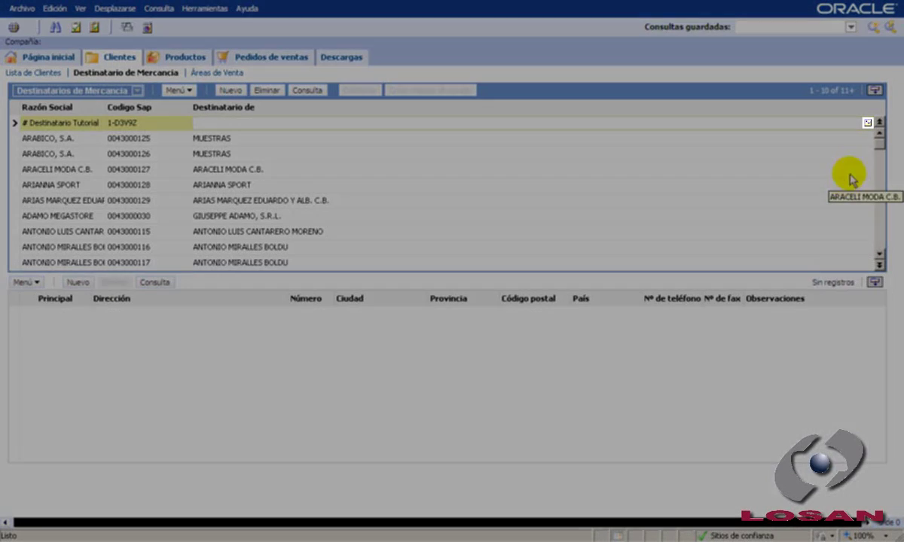
{"action": "left_click", "coordinate": [867, 122]}
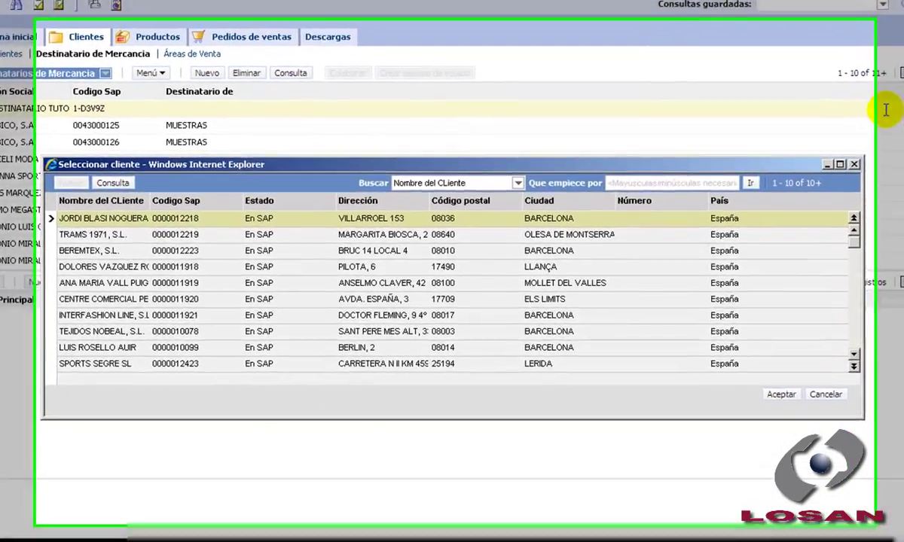
Step: Search clients for *tuto and link the recipient to # CLIENTE TUTORIAL
{"action": "left_click", "coordinate": [114, 182]}
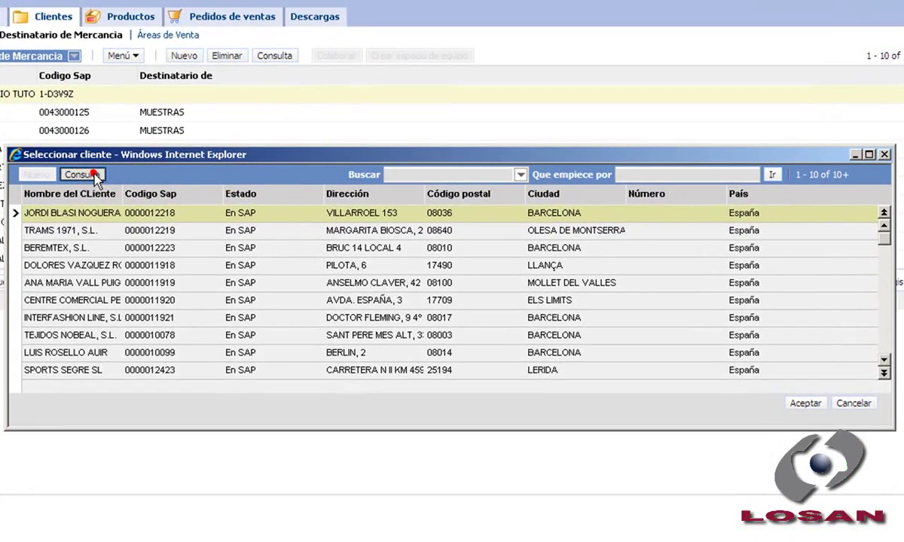
{"action": "type", "text": "*tuto*"}
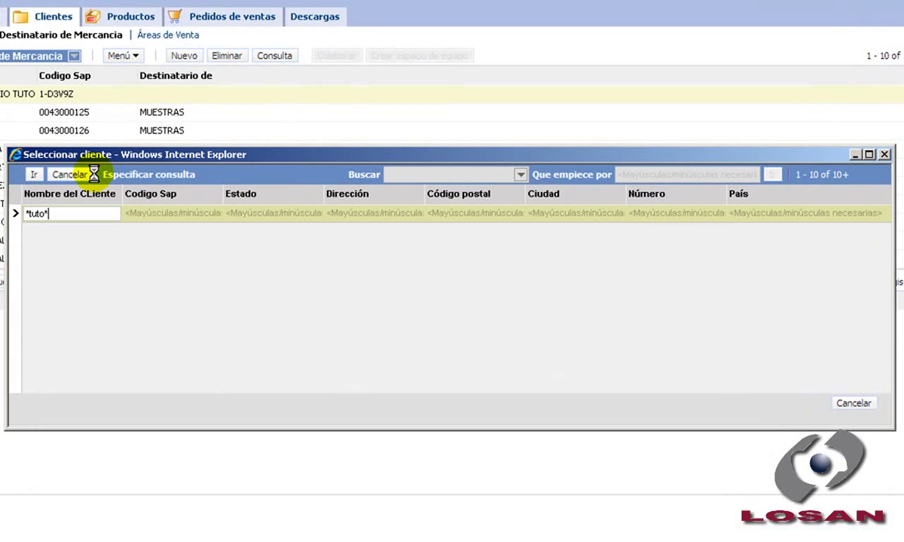
{"action": "key", "text": "Return"}
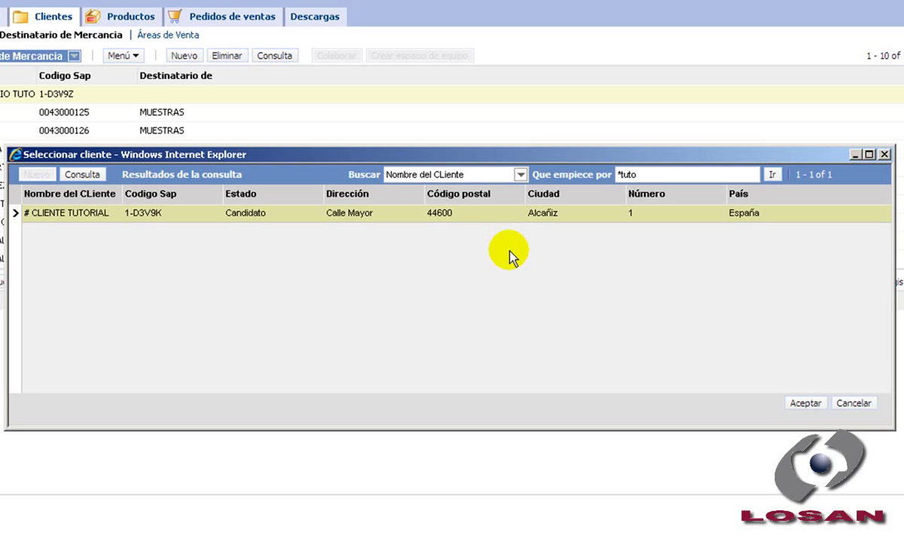
{"action": "double_click", "coordinate": [484, 212]}
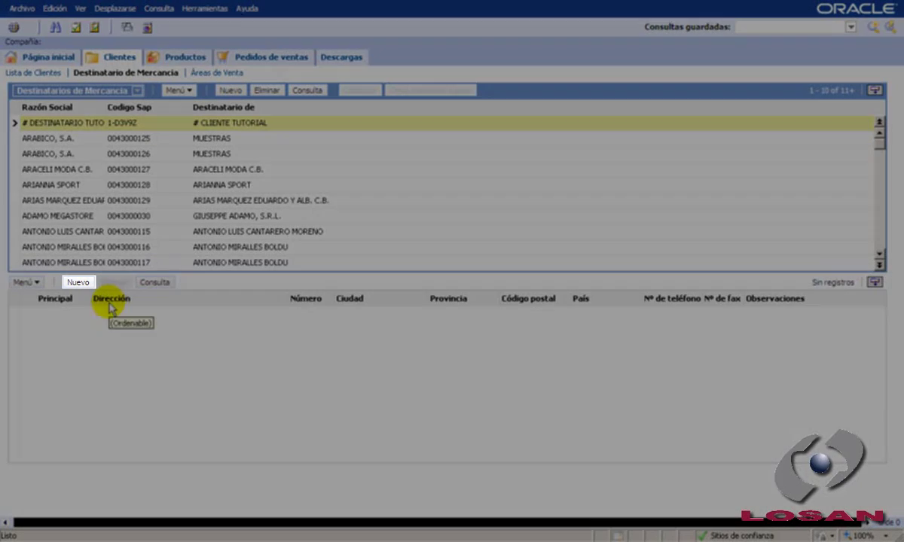
{"action": "left_click", "coordinate": [79, 282]}
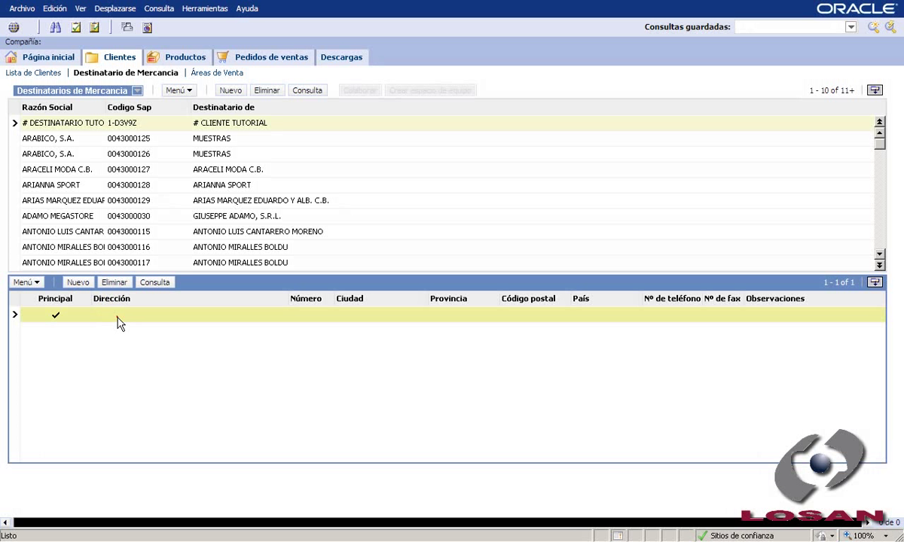
{"action": "left_click", "coordinate": [119, 317]}
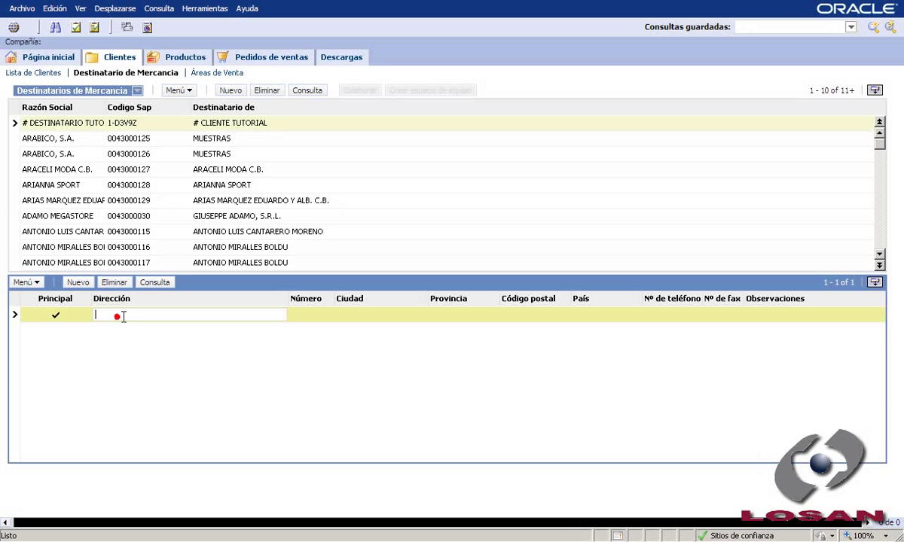
{"action": "type", "text": "Calle Nueva"}
{"action": "key", "text": "Tab"}
{"action": "type", "text": "12"}
{"action": "key", "text": "Tab"}
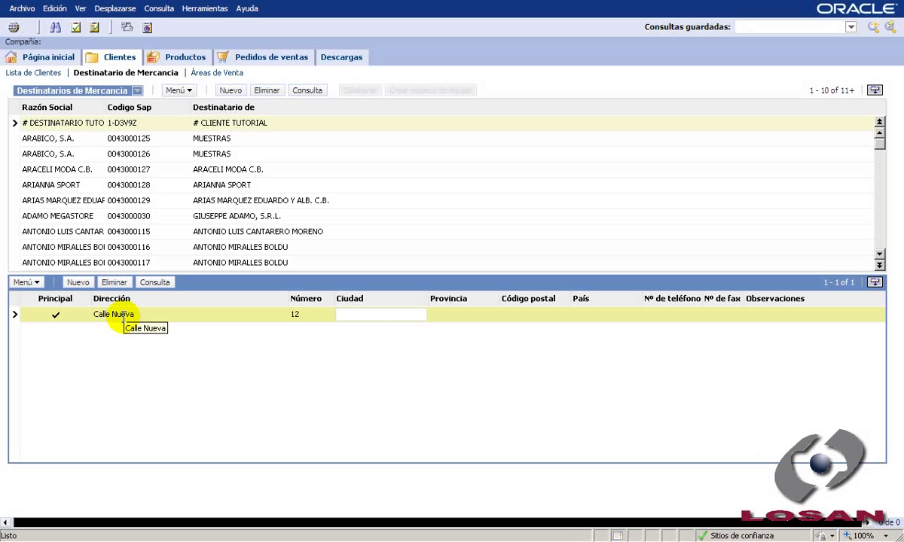
{"action": "type", "text": "Alcañiz"}
{"action": "key", "text": "Tab"}
{"action": "type", "text": "Teru"}
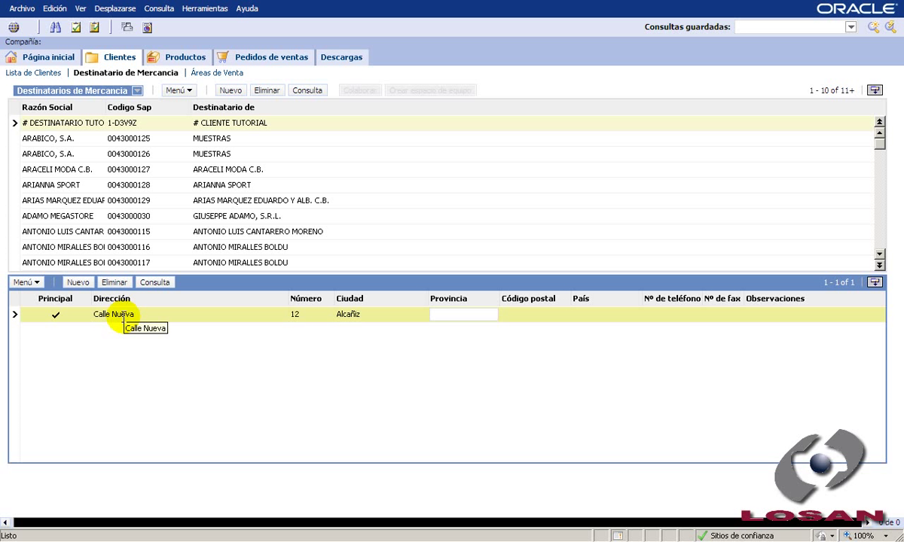
{"action": "type", "text": "el"}
{"action": "key", "text": "Tab"}
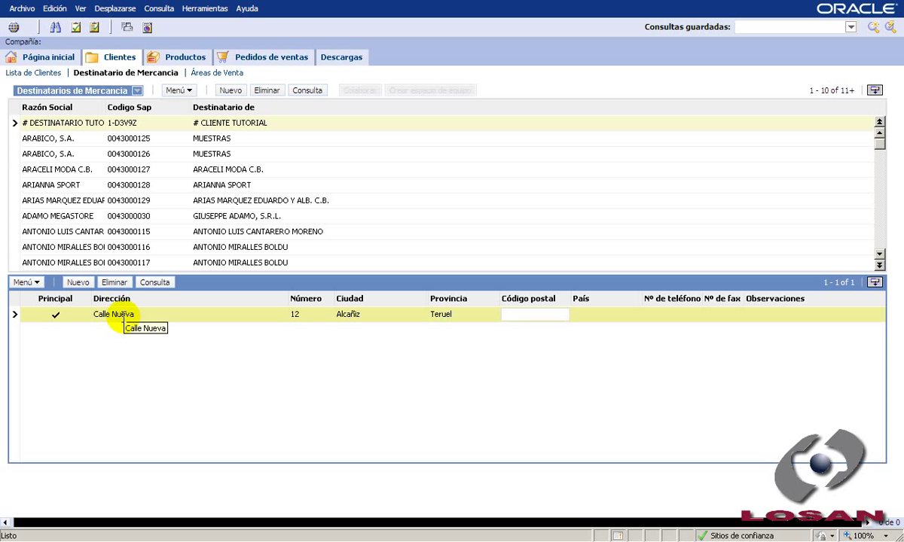
Step: Complete the address with postal code 44600, country España and the phone number, then save the row
{"action": "type", "text": "44600"}
{"action": "key", "text": "Tab"}
{"action": "type", "text": "Es"}
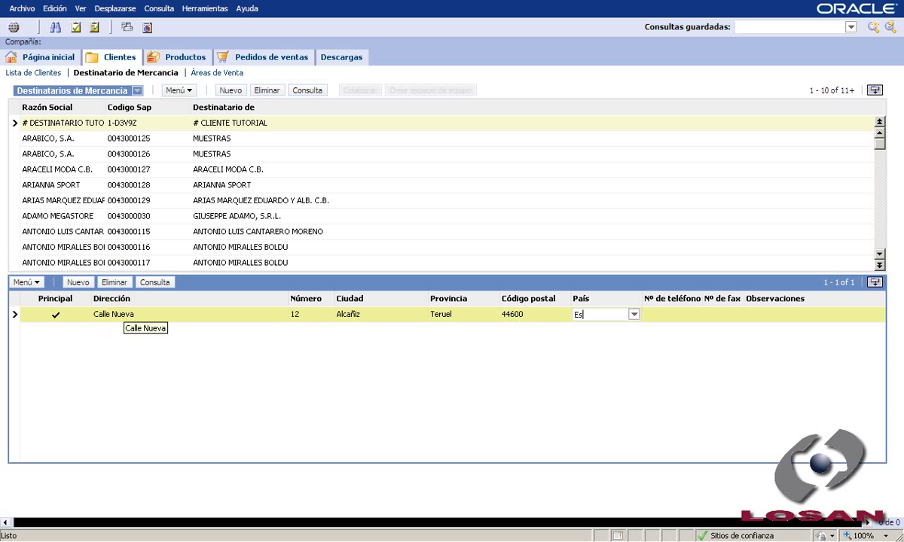
{"action": "type", "text": "paña"}
{"action": "key", "text": "Tab"}
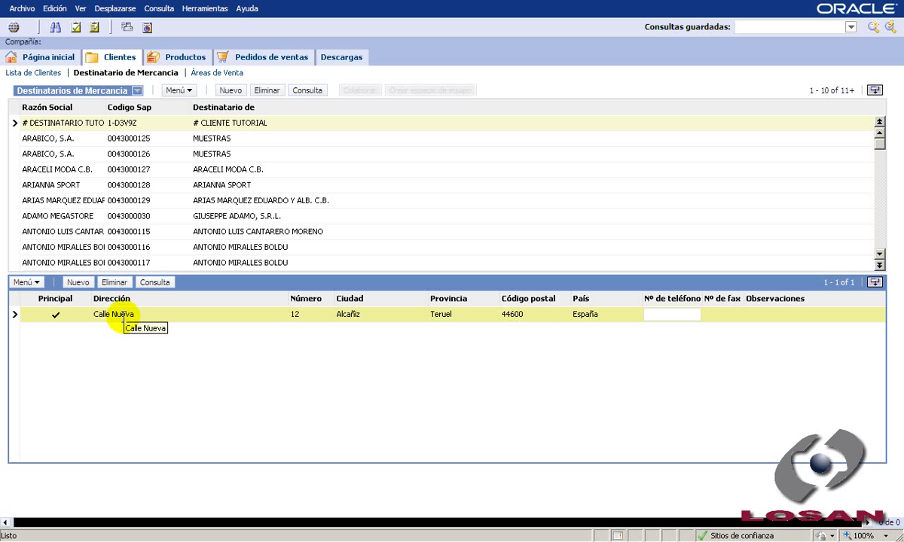
{"action": "type", "text": "9781"}
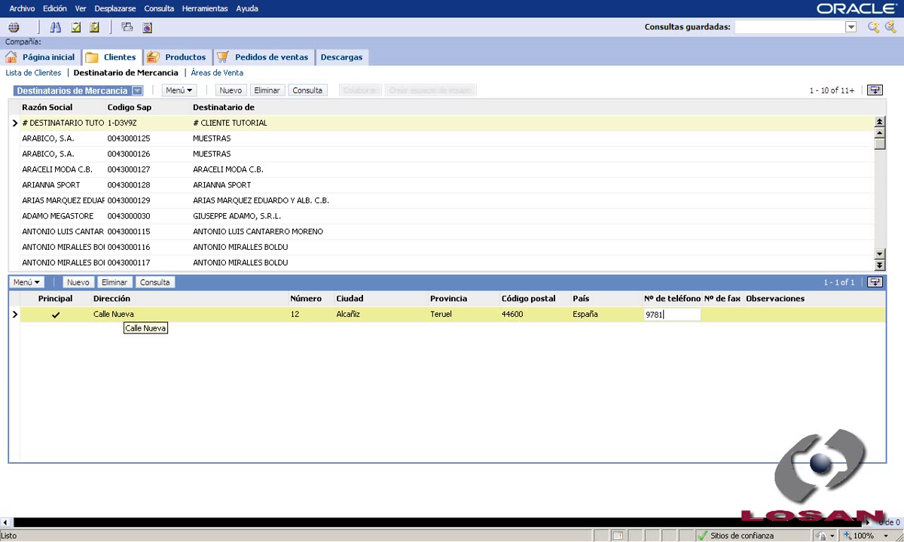
{"action": "type", "text": "23456"}
{"action": "key", "text": "Tab"}
{"action": "key", "text": "Tab"}
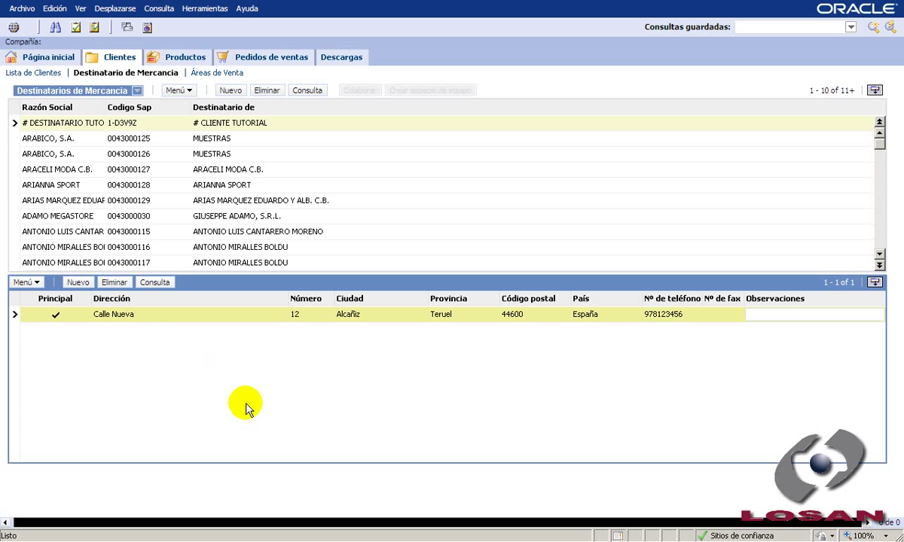
{"action": "left_click", "coordinate": [267, 404]}
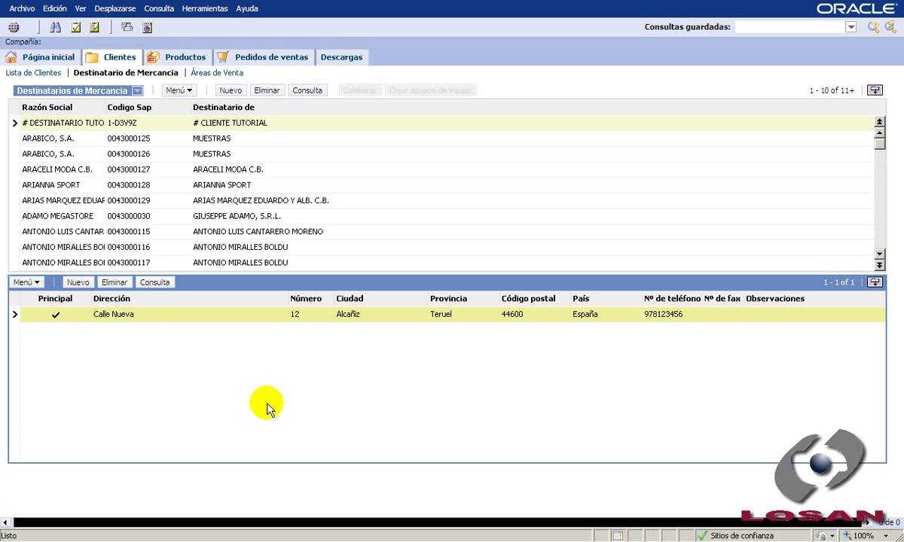
{"action": "mouse_move", "coordinate": [217, 5]}
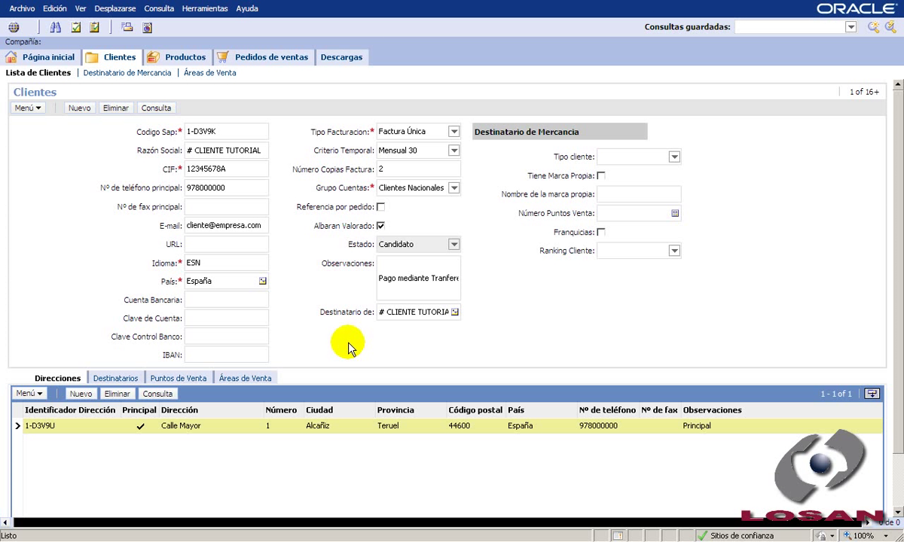
Step: Check the client's shipping recipients, then view its still-empty Áreas de Venta list
{"action": "left_click", "coordinate": [117, 377]}
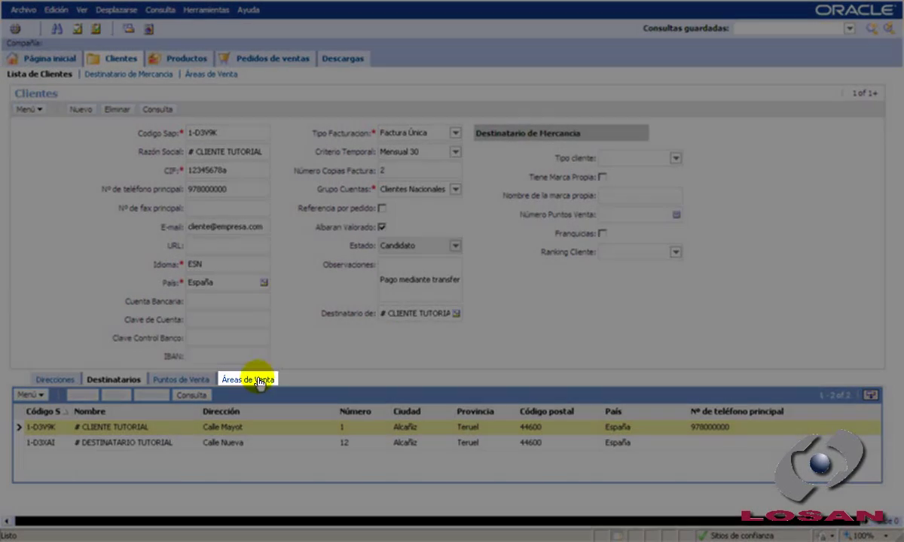
{"action": "left_click", "coordinate": [254, 379]}
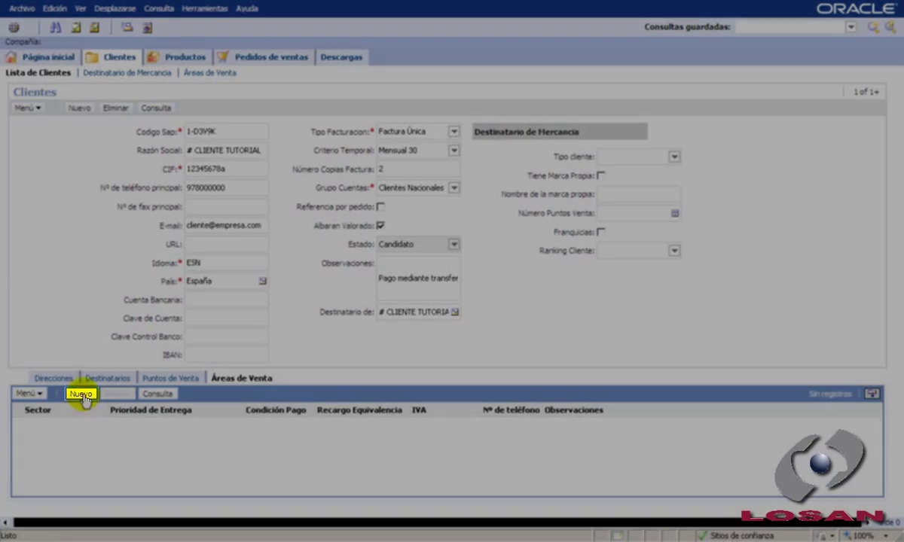
Step: Add a sales-area row for sector Niño with priority 5, Condicion A and surcharge 4
{"action": "left_click", "coordinate": [83, 394]}
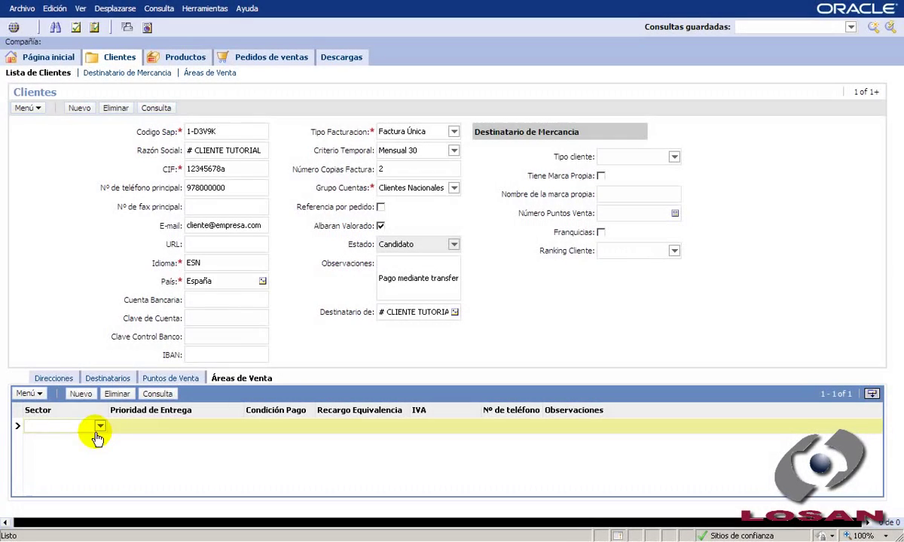
{"action": "left_click", "coordinate": [100, 426]}
{"action": "left_click", "coordinate": [57, 456]}
{"action": "left_click", "coordinate": [197, 427]}
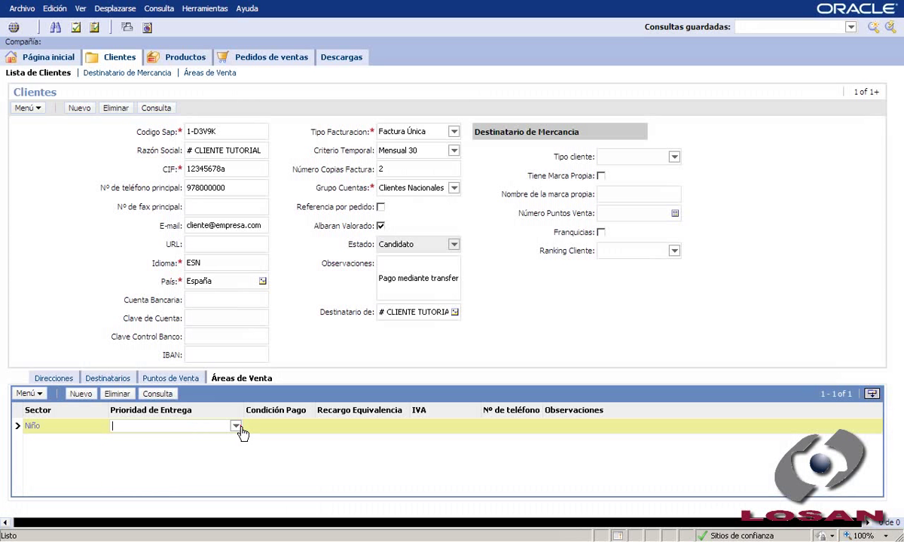
{"action": "left_click", "coordinate": [234, 426]}
{"action": "left_click", "coordinate": [197, 372]}
{"action": "left_click", "coordinate": [298, 426]}
{"action": "left_click", "coordinate": [307, 426]}
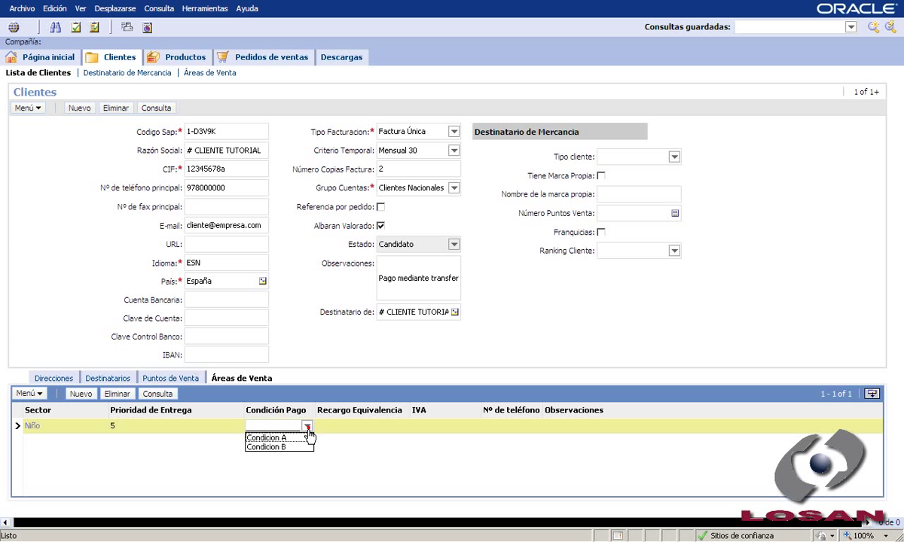
{"action": "left_click", "coordinate": [263, 438]}
{"action": "left_click", "coordinate": [352, 426]}
{"action": "left_click", "coordinate": [403, 427]}
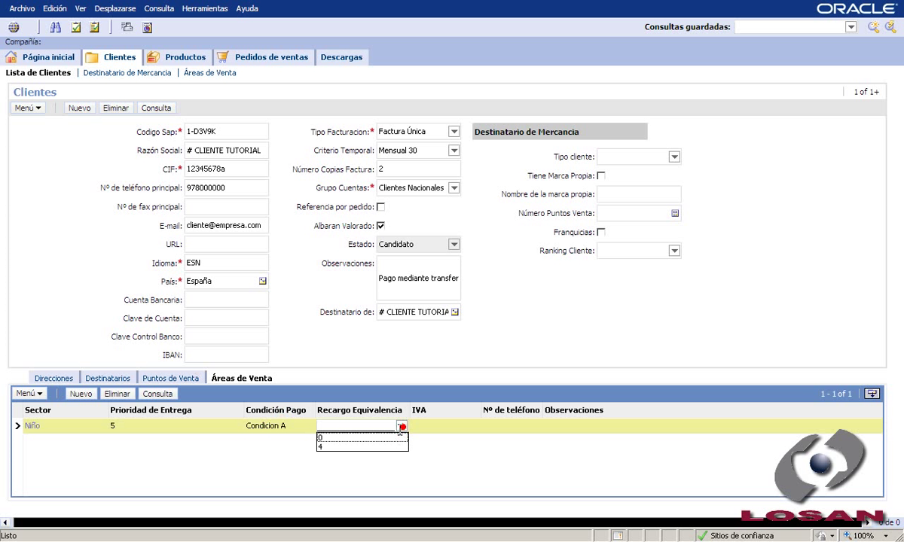
{"action": "left_click", "coordinate": [371, 396]}
Step: Enter IVA 18 and the observation 'Pago mediante transferencia anticipada', then commit the row
{"action": "left_click", "coordinate": [442, 426]}
{"action": "type", "text": "18"}
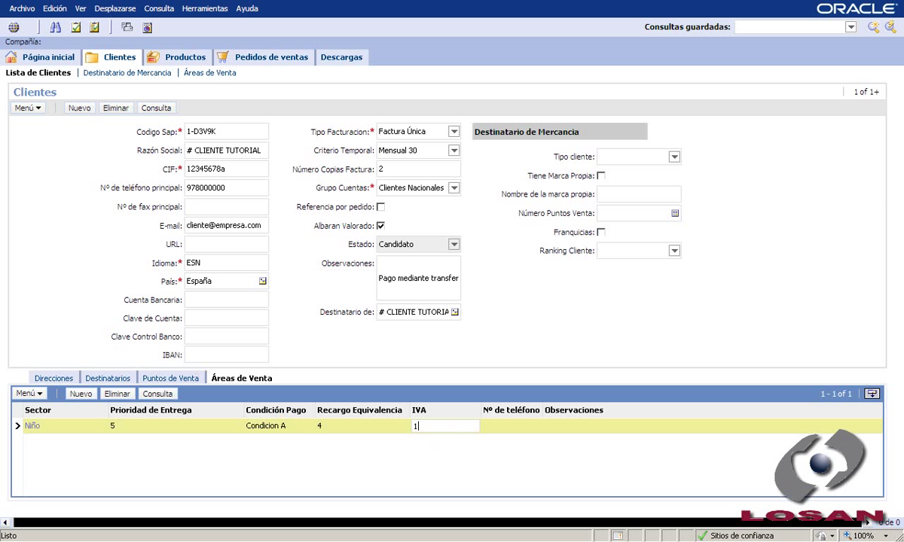
{"action": "left_click", "coordinate": [586, 426]}
{"action": "left_click", "coordinate": [586, 427]}
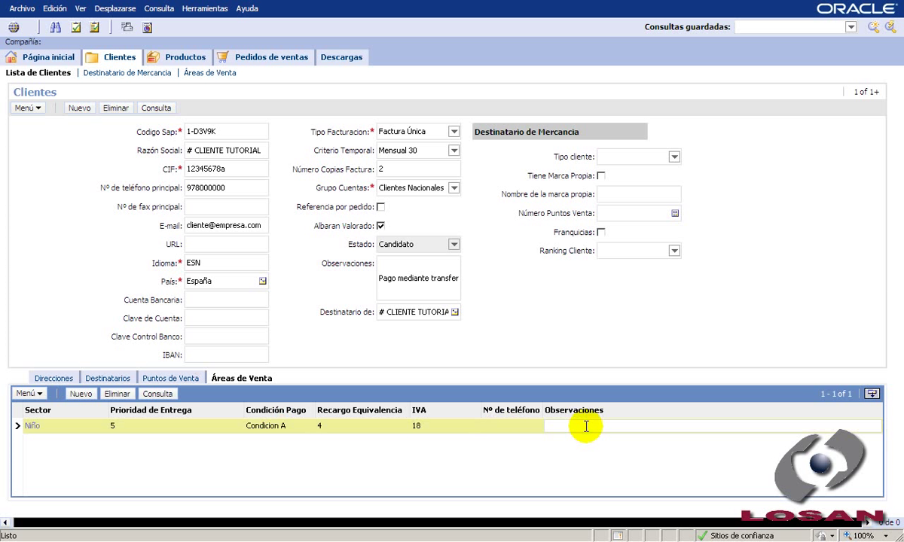
{"action": "type", "text": "`pa"}
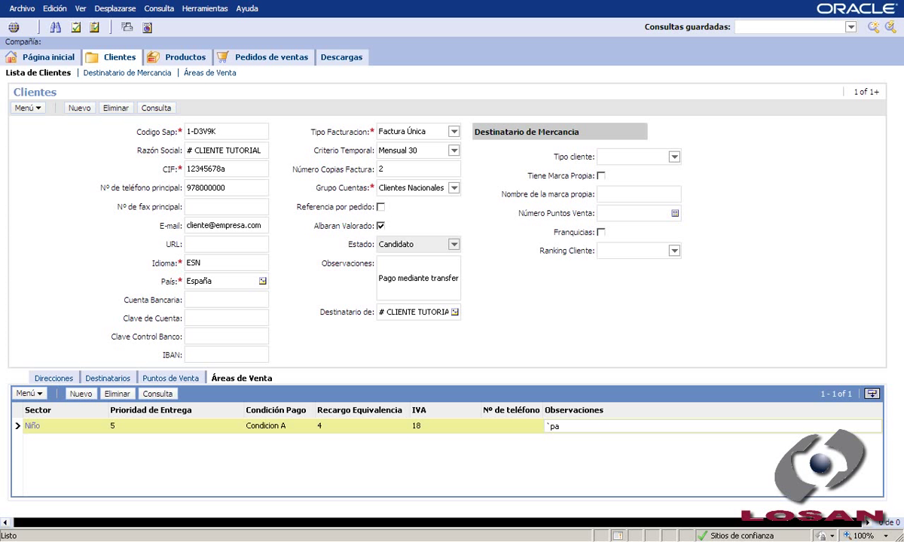
{"action": "left_click", "coordinate": [585, 425]}
{"action": "key", "text": "BackSpace"}
{"action": "key", "text": "BackSpace"}
{"action": "key", "text": "BackSpace"}
{"action": "type", "text": "Pago mediante transferencia "}
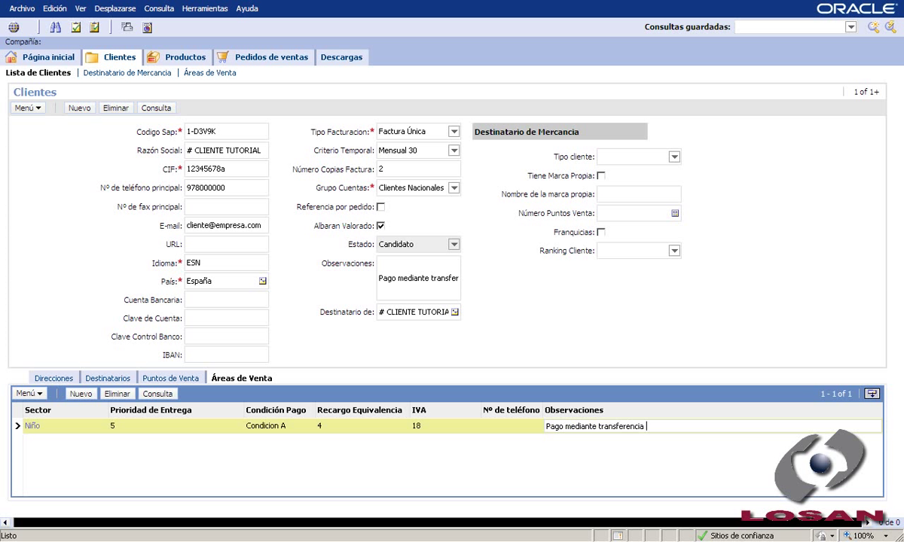
{"action": "type", "text": "anticipada"}
{"action": "left_click", "coordinate": [595, 466]}
{"action": "left_click", "coordinate": [576, 468]}
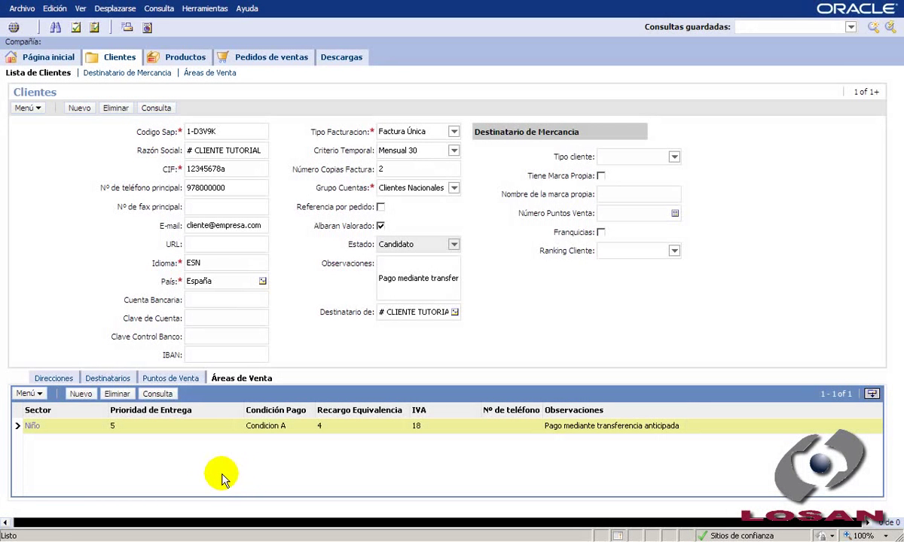
Step: Add a second sales-area row, dismiss the duplicate Niño error, and choose sector Señora
{"action": "left_click", "coordinate": [83, 393]}
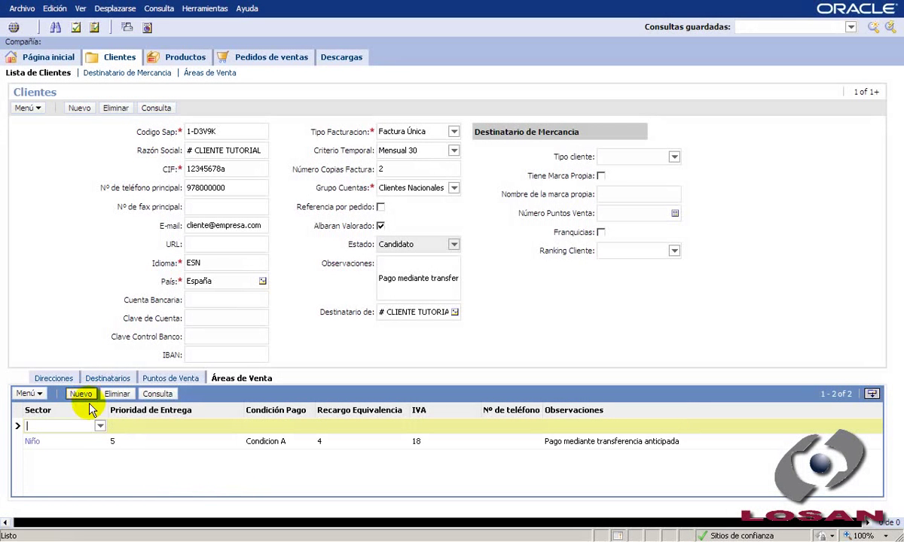
{"action": "left_click", "coordinate": [100, 426]}
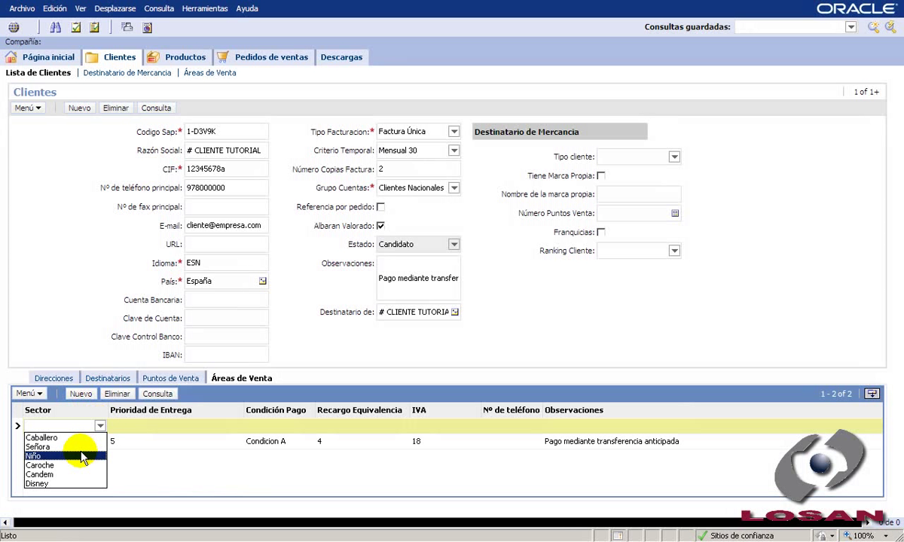
{"action": "left_click", "coordinate": [33, 457]}
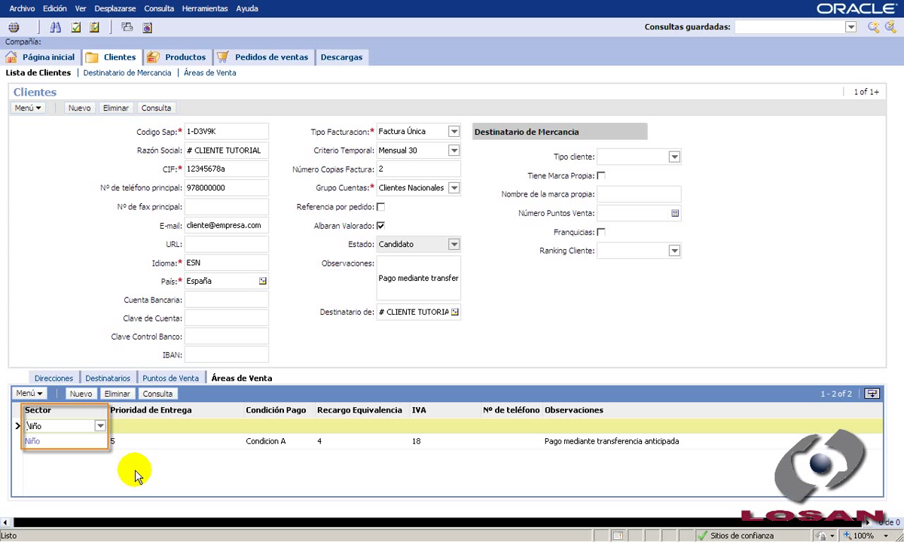
{"action": "key", "text": "ctrl+s"}
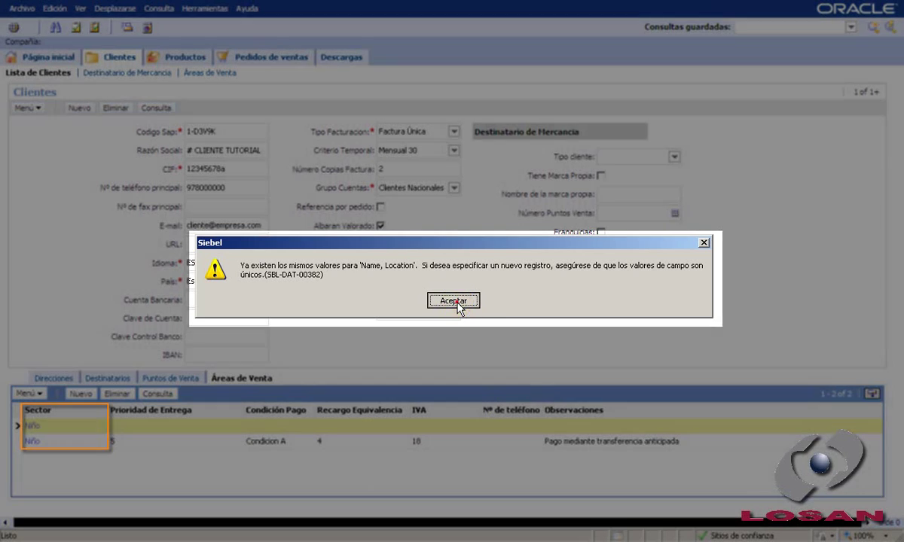
{"action": "left_click", "coordinate": [453, 299]}
{"action": "left_click", "coordinate": [99, 425]}
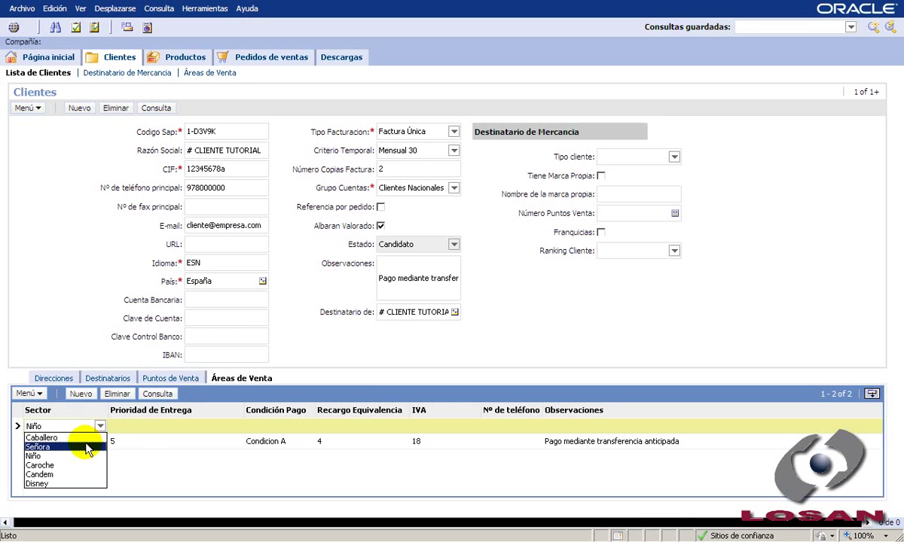
{"action": "left_click", "coordinate": [81, 448]}
Step: Give the Señora row priority 10, Condicion B and surcharge 4
{"action": "left_click", "coordinate": [132, 431]}
{"action": "left_click", "coordinate": [235, 425]}
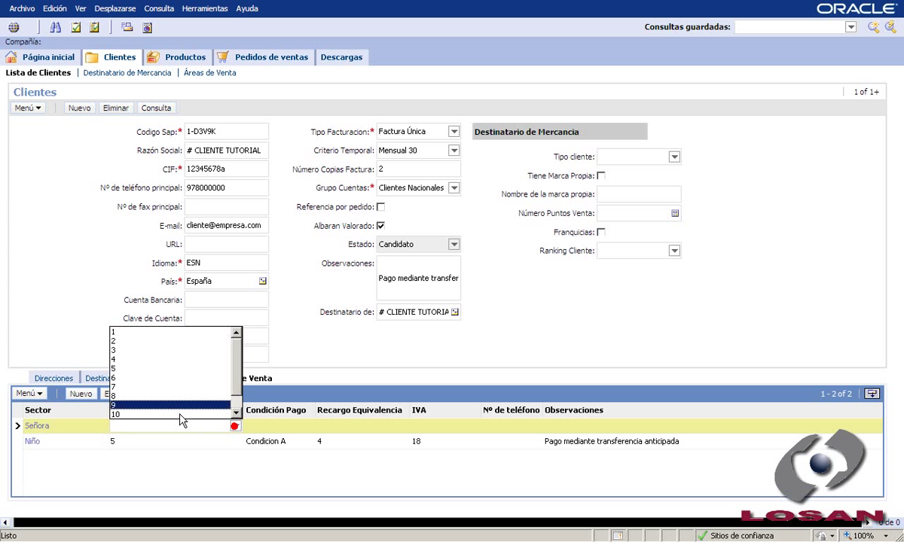
{"action": "left_click", "coordinate": [171, 413]}
{"action": "left_click", "coordinate": [271, 425]}
{"action": "left_click", "coordinate": [308, 426]}
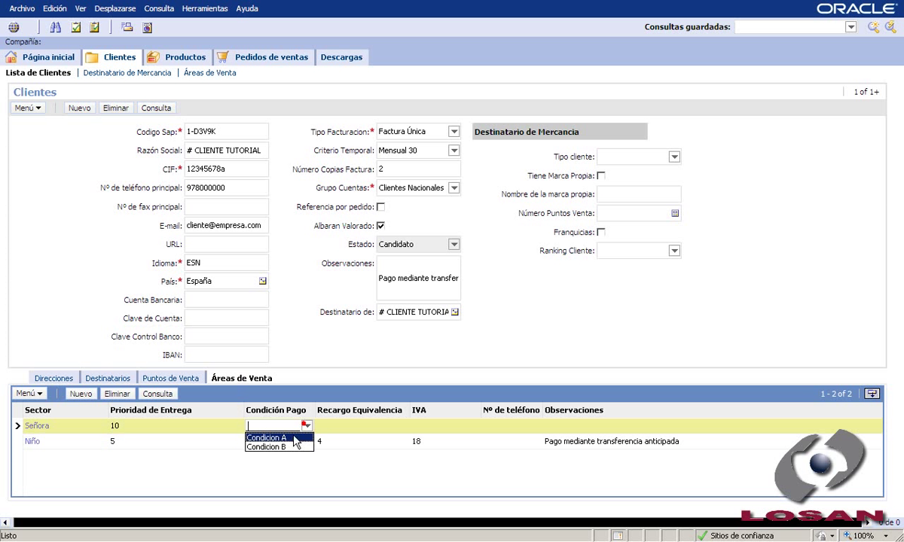
{"action": "left_click", "coordinate": [289, 447]}
{"action": "left_click", "coordinate": [369, 425]}
{"action": "left_click", "coordinate": [401, 425]}
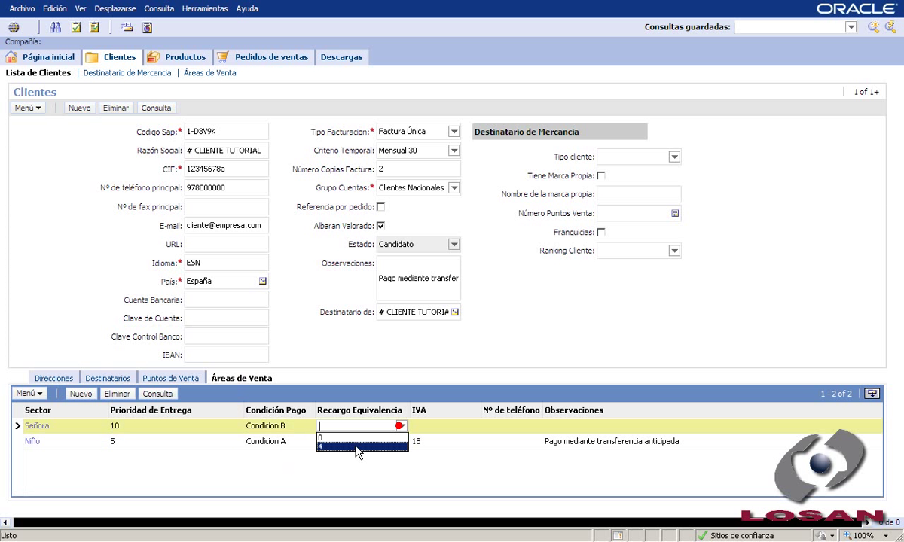
{"action": "left_click", "coordinate": [399, 446]}
Step: Enter IVA 18 and the observation 'Pago mediante Pagare', then commit the Señora row
{"action": "left_click", "coordinate": [427, 425]}
{"action": "type", "text": "18"}
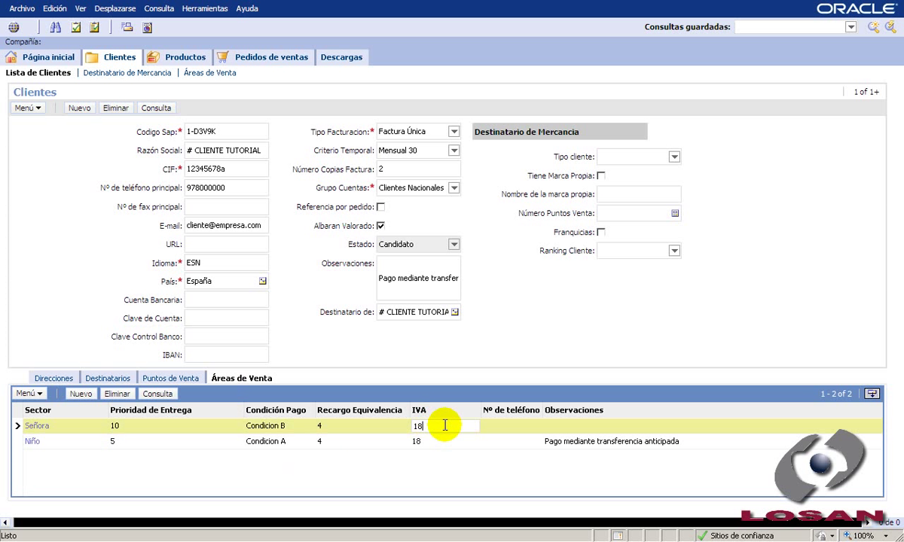
{"action": "key", "text": "Tab"}
{"action": "key", "text": "Tab"}
{"action": "type", "text": "Pago"}
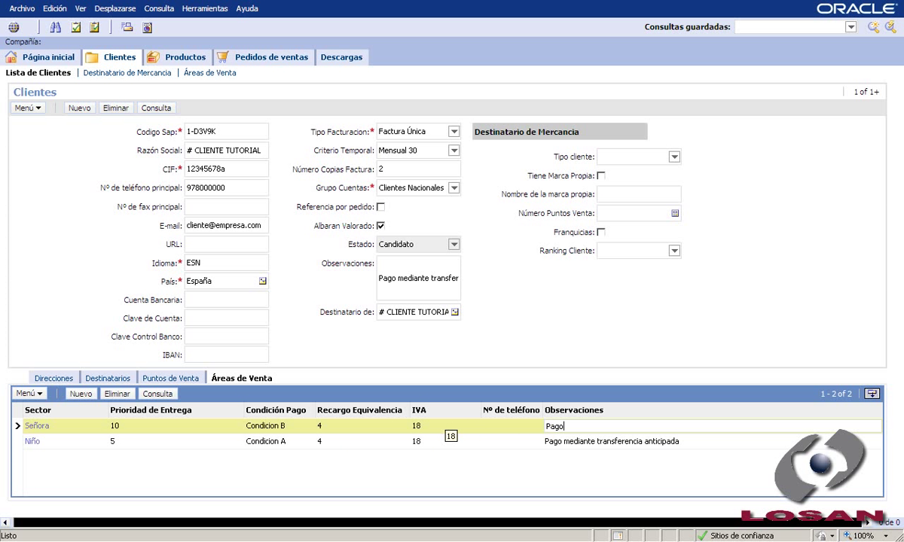
{"action": "type", "text": " mediante Pagare"}
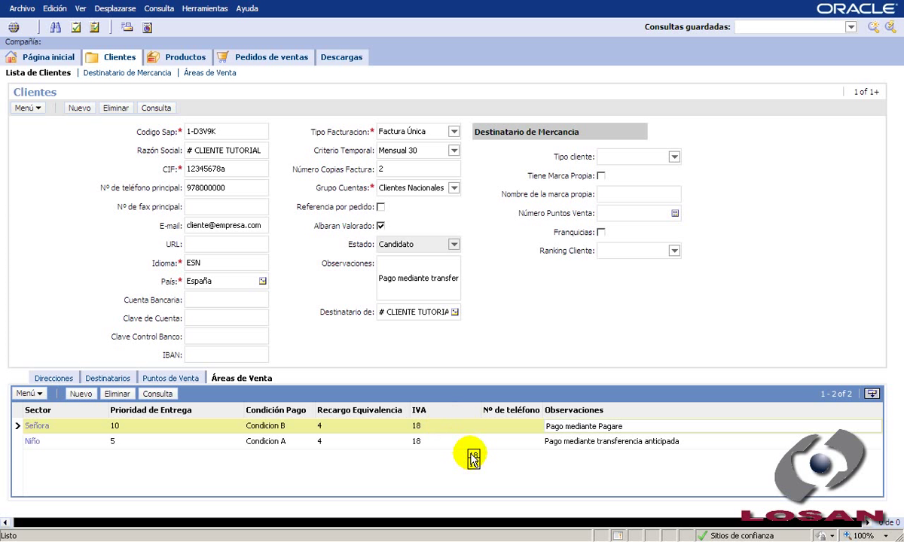
{"action": "left_click", "coordinate": [412, 476]}
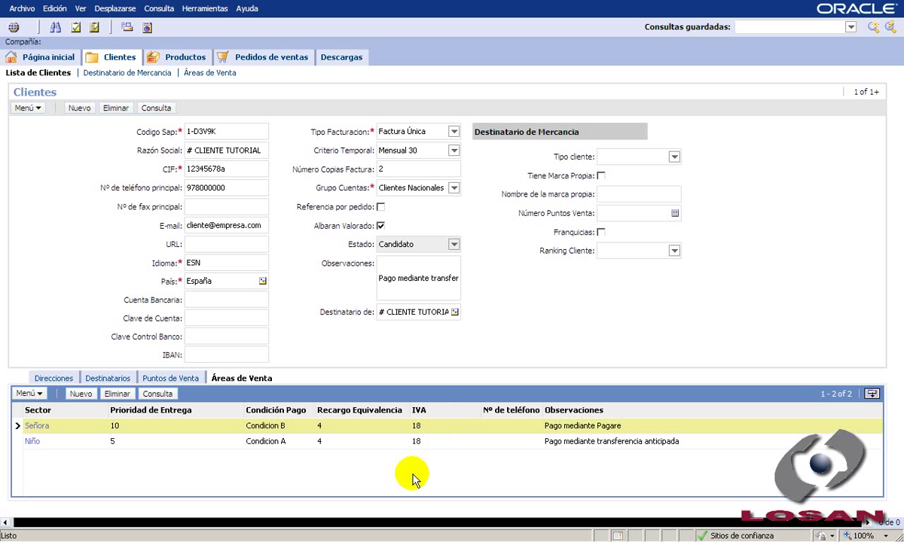